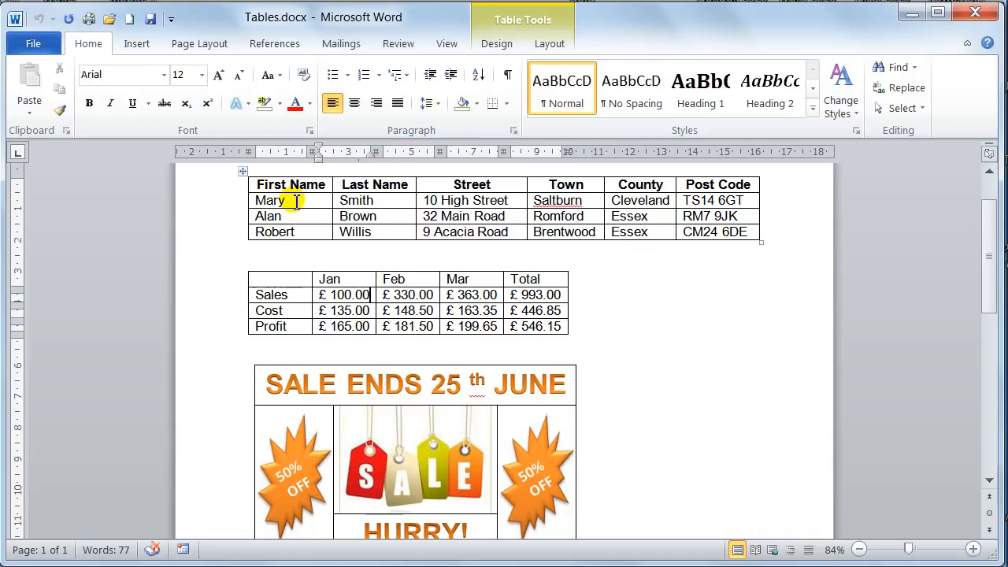
Select all three address rows below the header of the address table, then clear the selection.
click(296, 202)
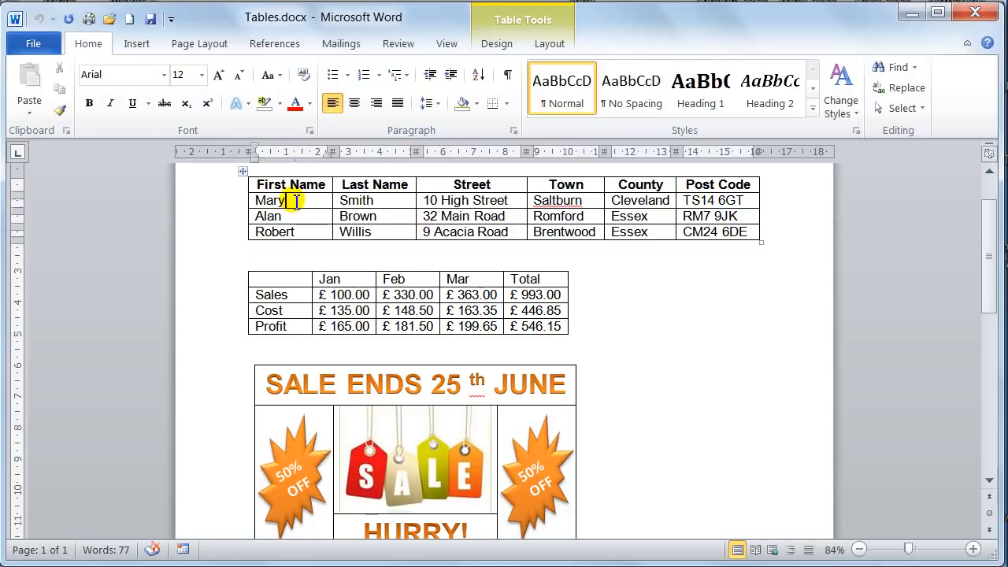
drag(240, 203, 235, 230)
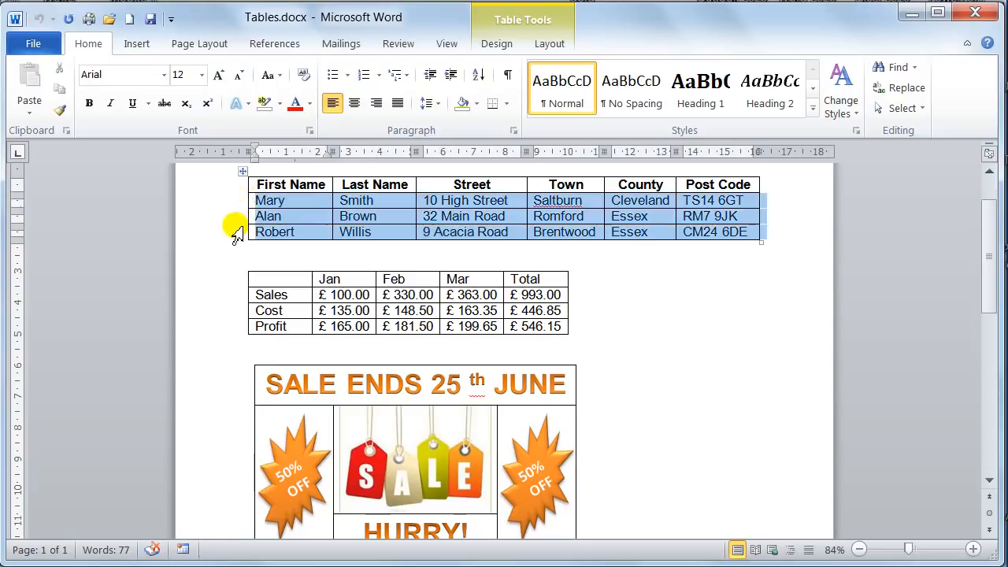
click(305, 198)
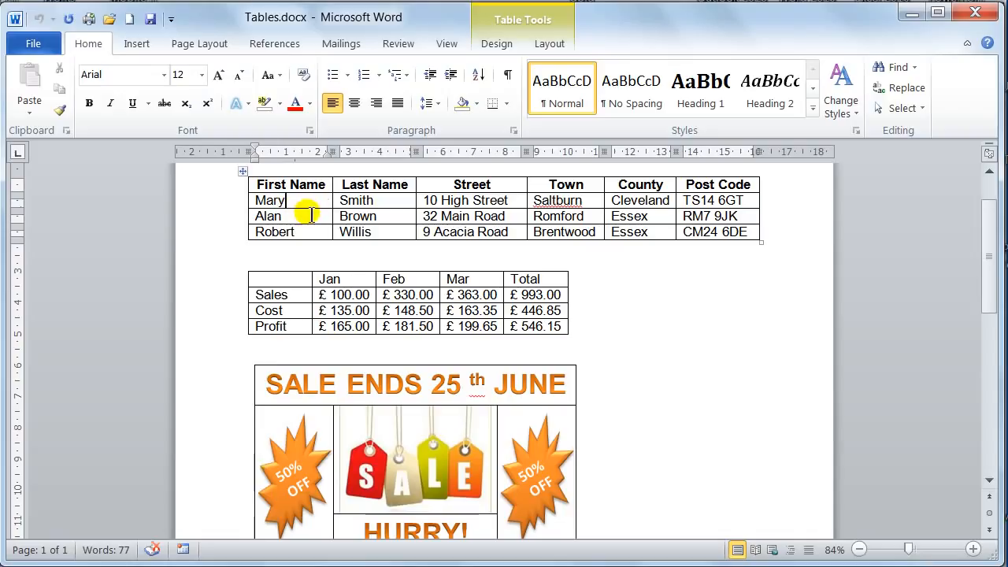
Select whole columns of the address table one at a time: First Name, Street and Post Code.
click(307, 171)
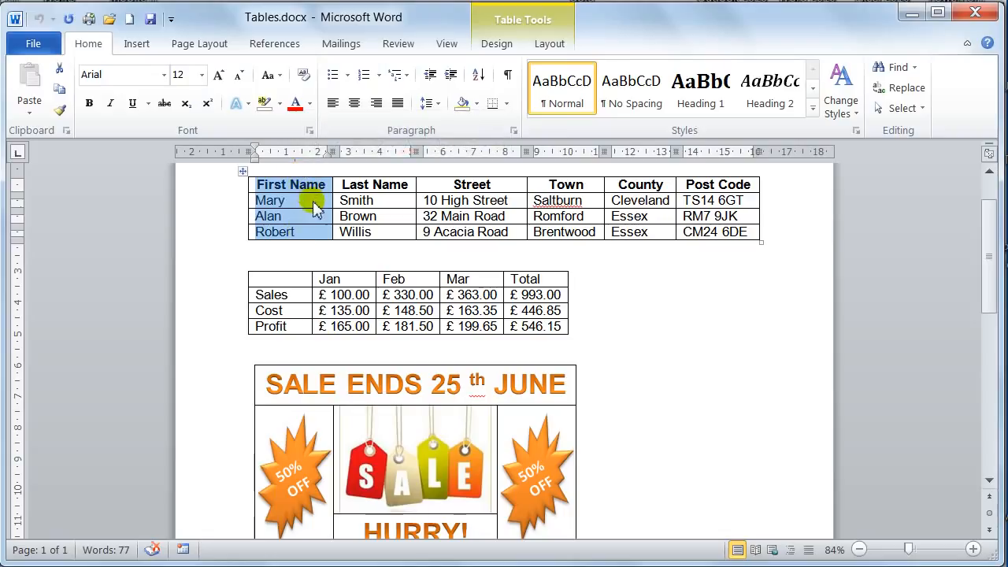
click(314, 203)
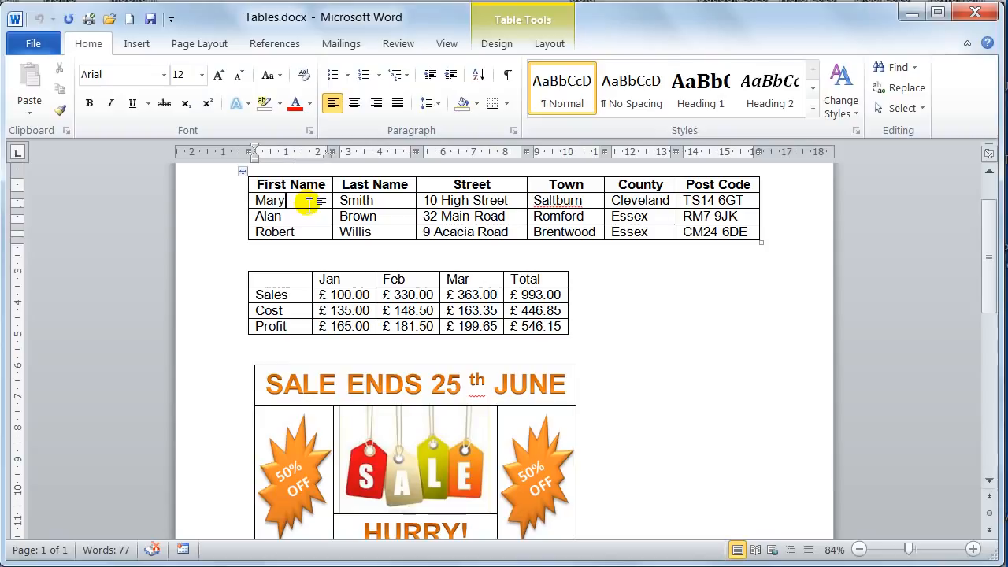
click(308, 168)
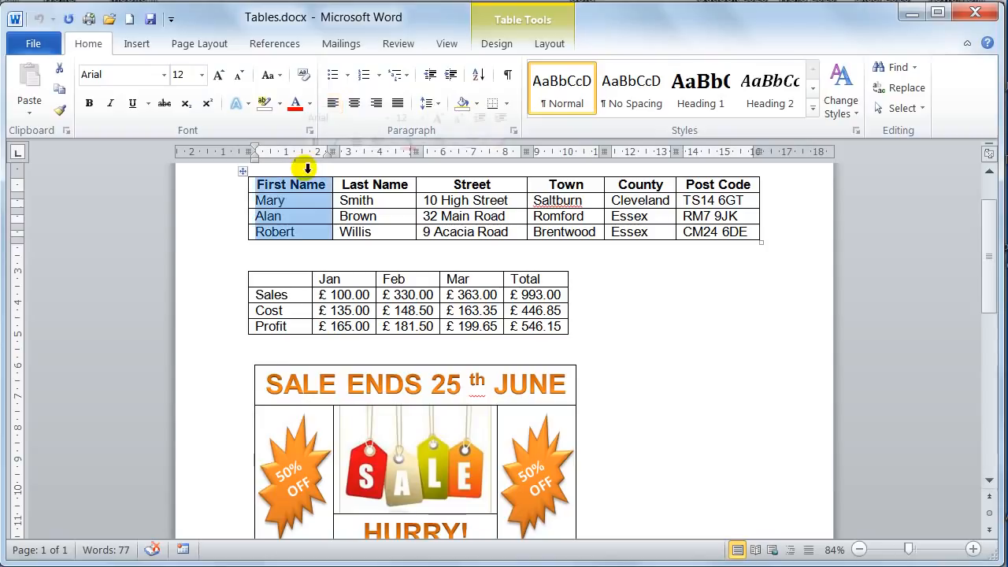
click(467, 167)
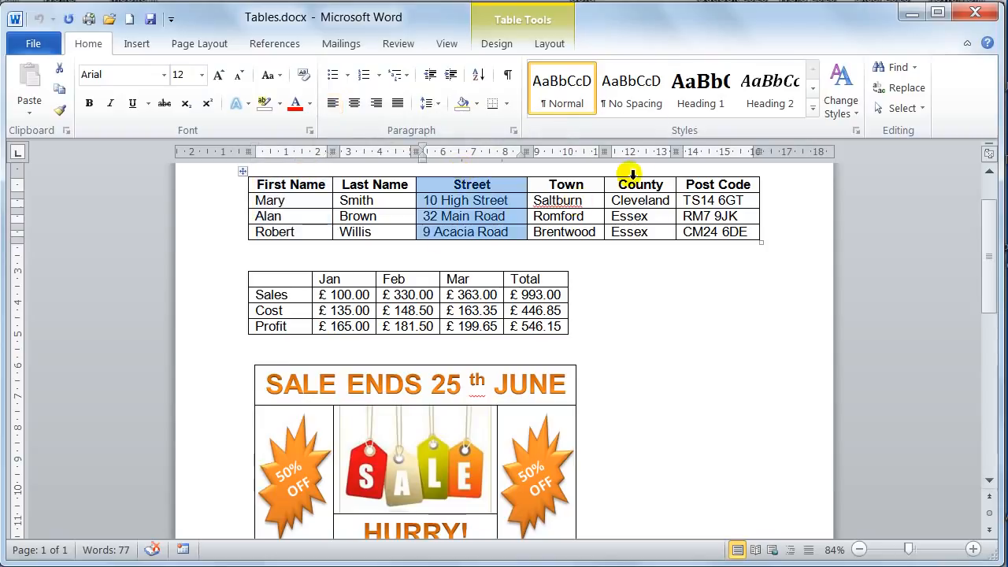
click(715, 167)
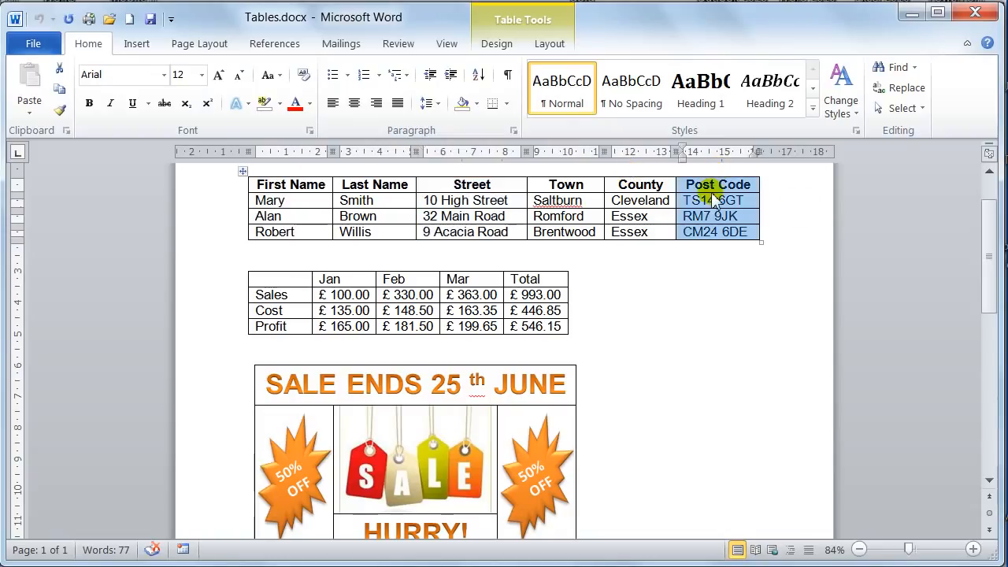
Select the first and second address rows individually, then clear the selection.
click(234, 205)
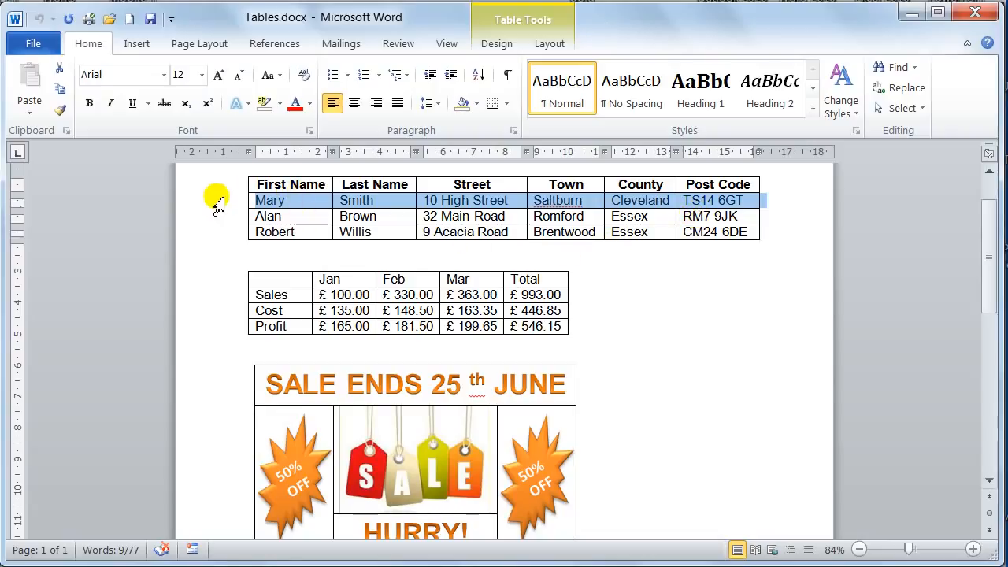
click(223, 222)
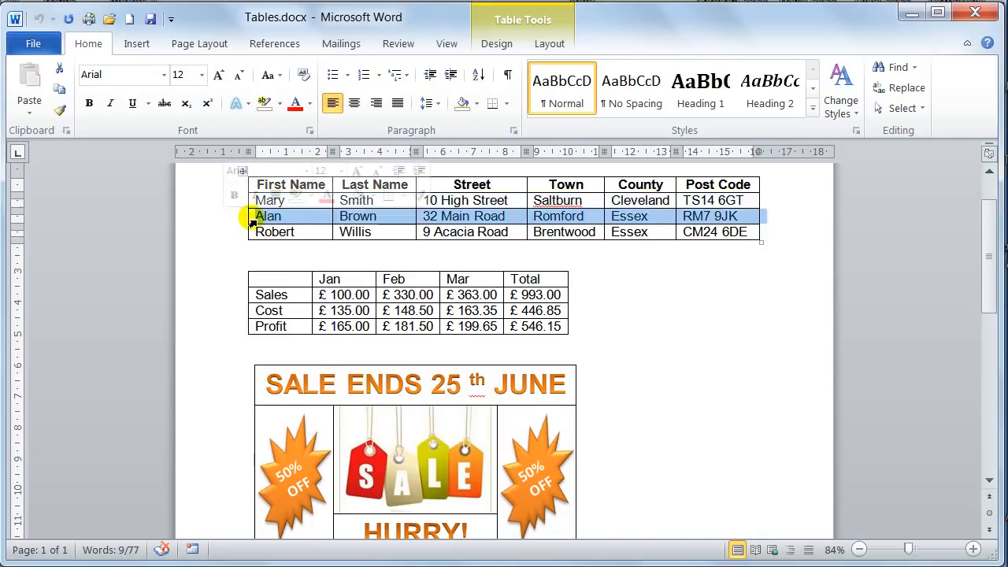
click(319, 202)
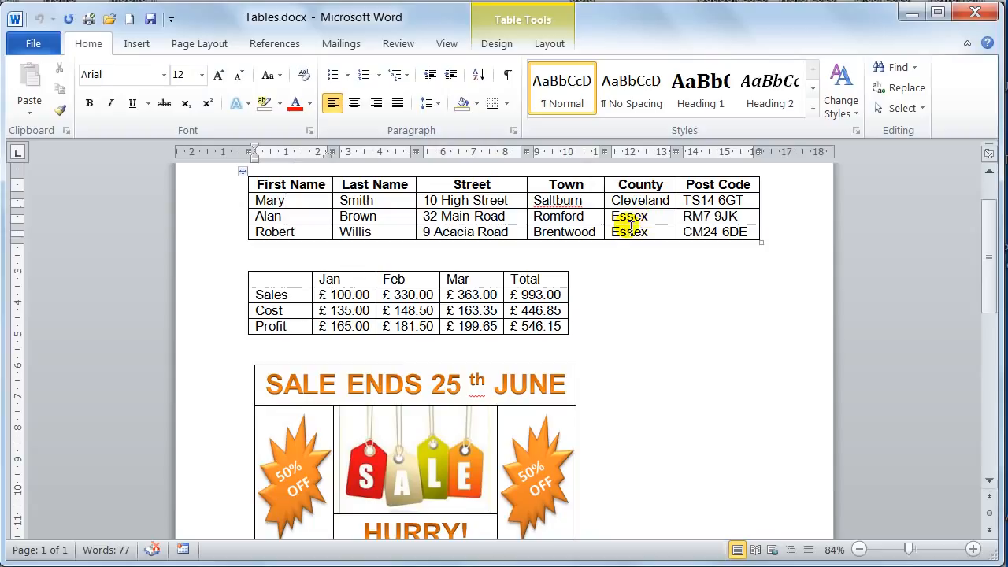
Change the January Sales figure in the second table to £ 200.00.
click(339, 297)
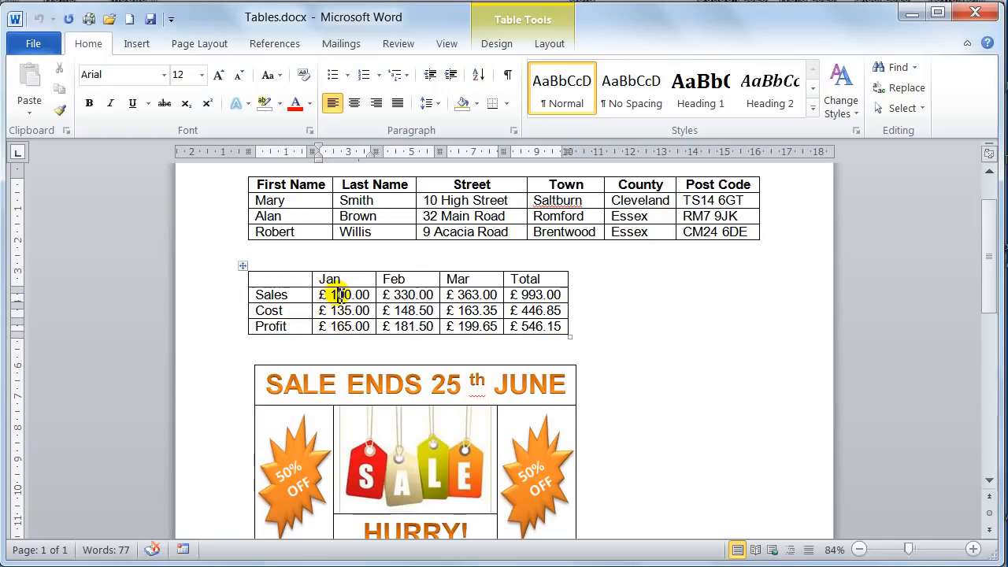
double_click(341, 296)
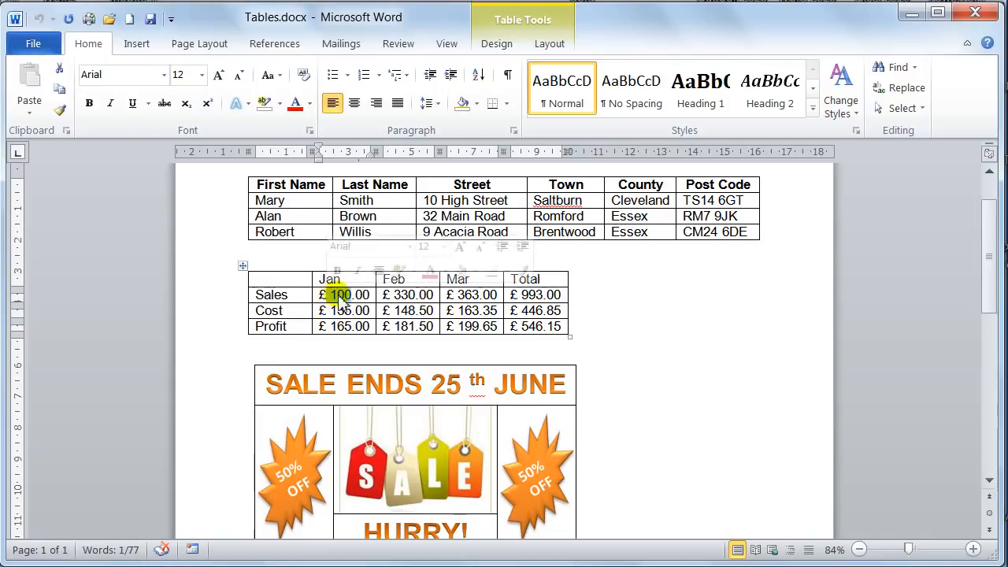
click(334, 296)
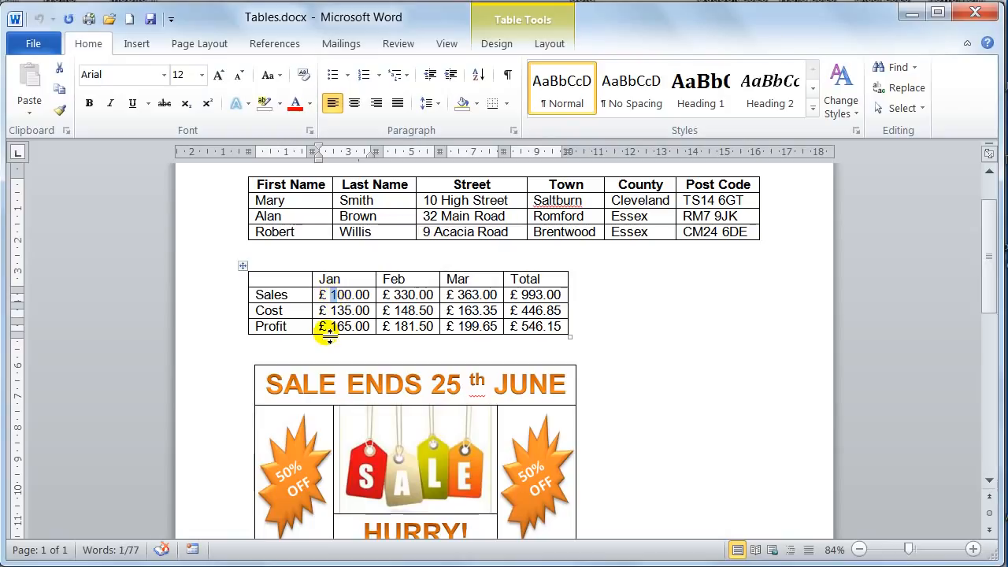
text(2)
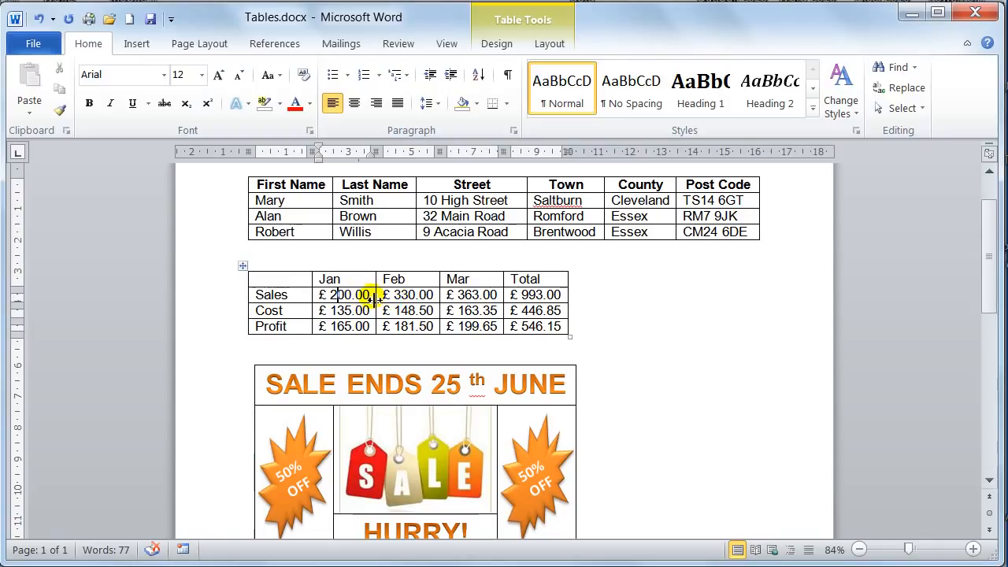
Update the calculated field in the February Sales cell.
triple_click(387, 295)
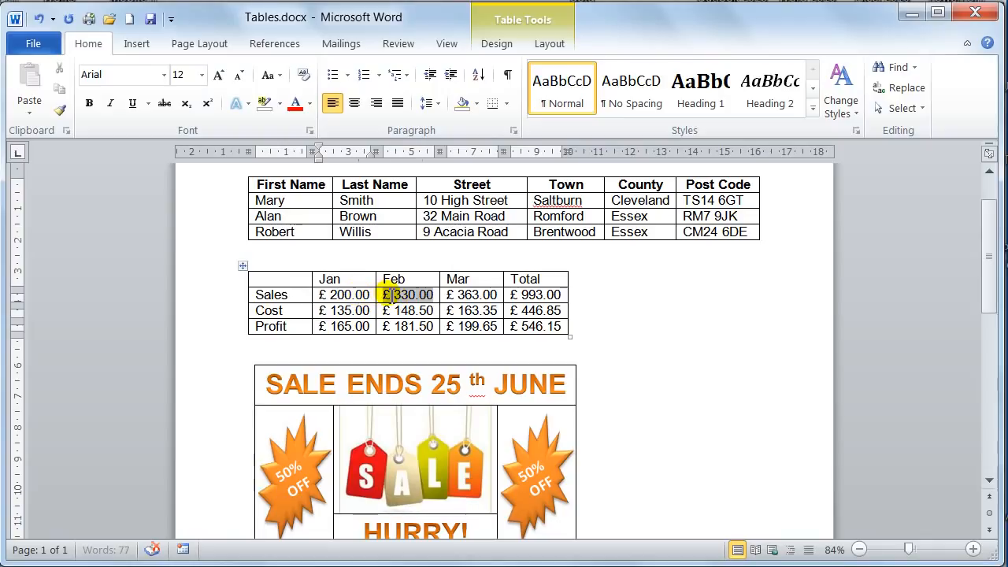
right_click(389, 295)
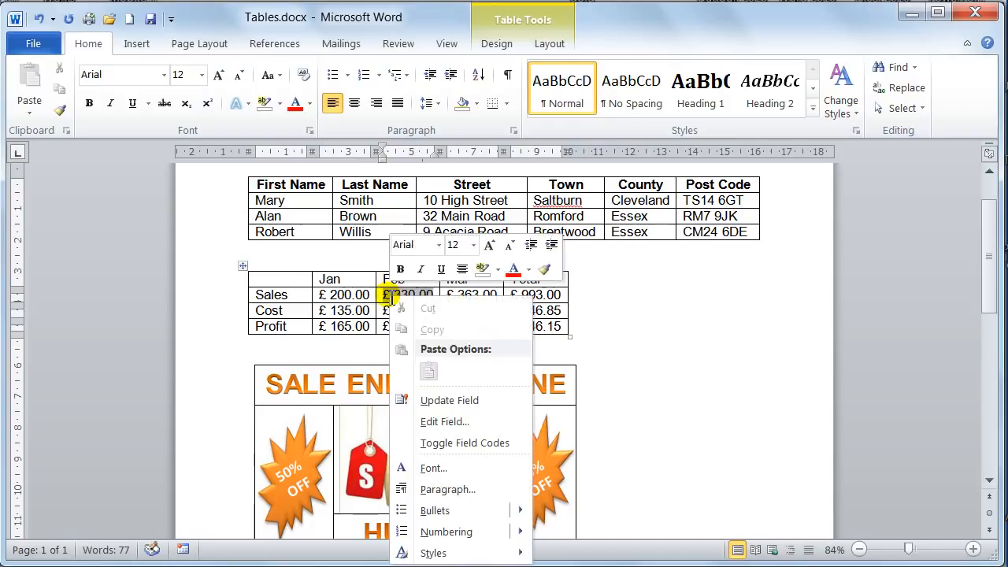
click(448, 400)
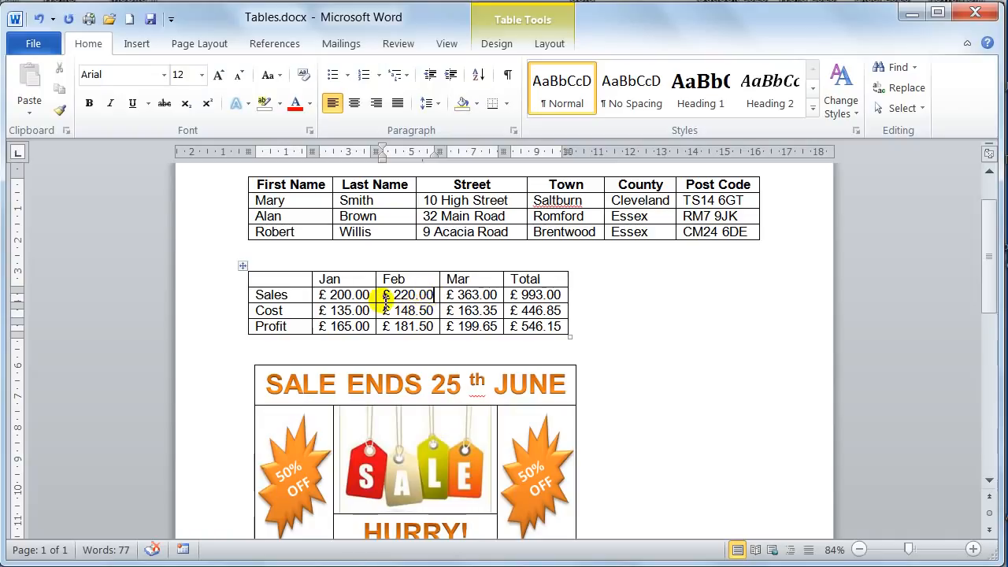
Update all calculated fields in the Sales, Cost and Profit rows from January to Total at once.
drag(328, 297, 514, 324)
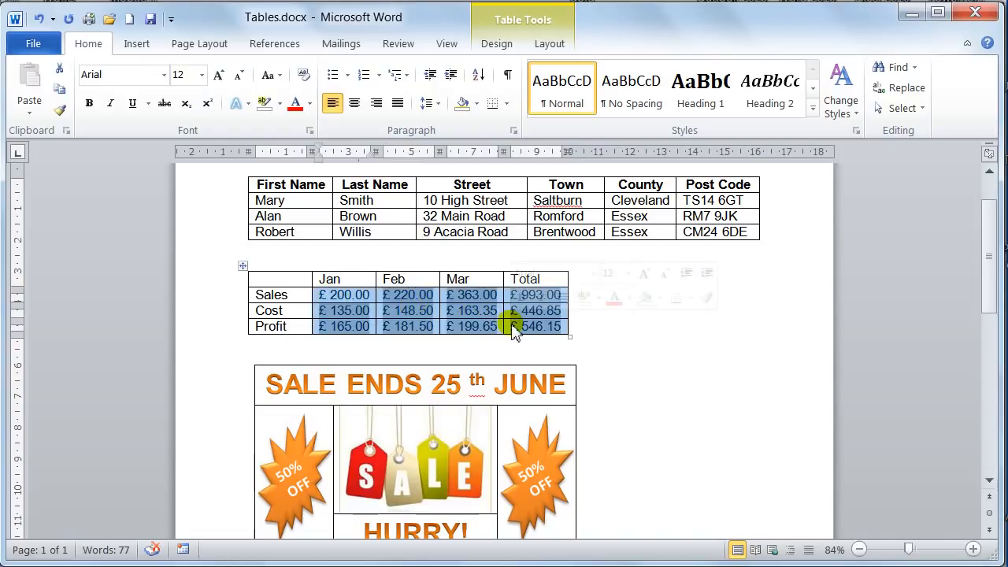
key(F9)
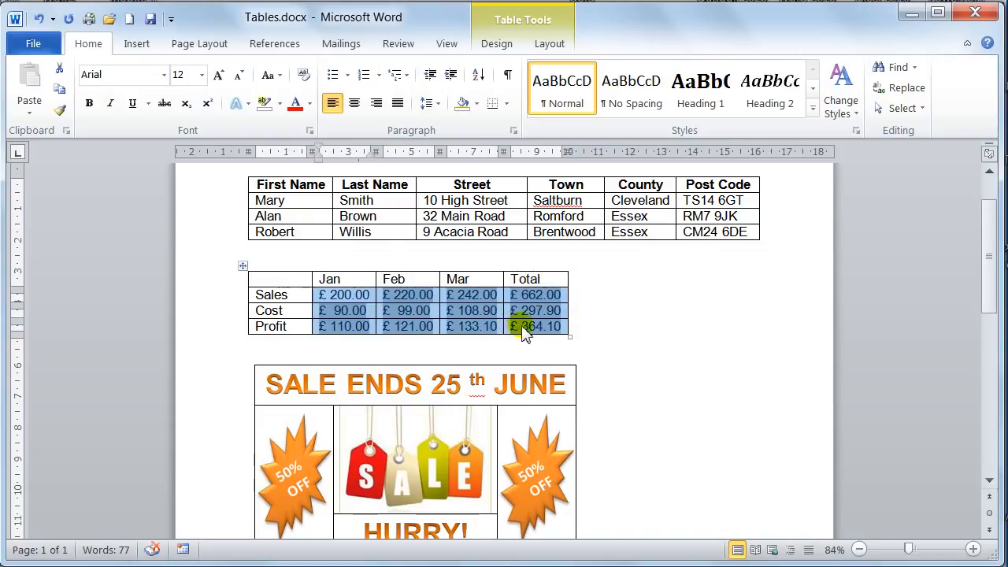
click(516, 328)
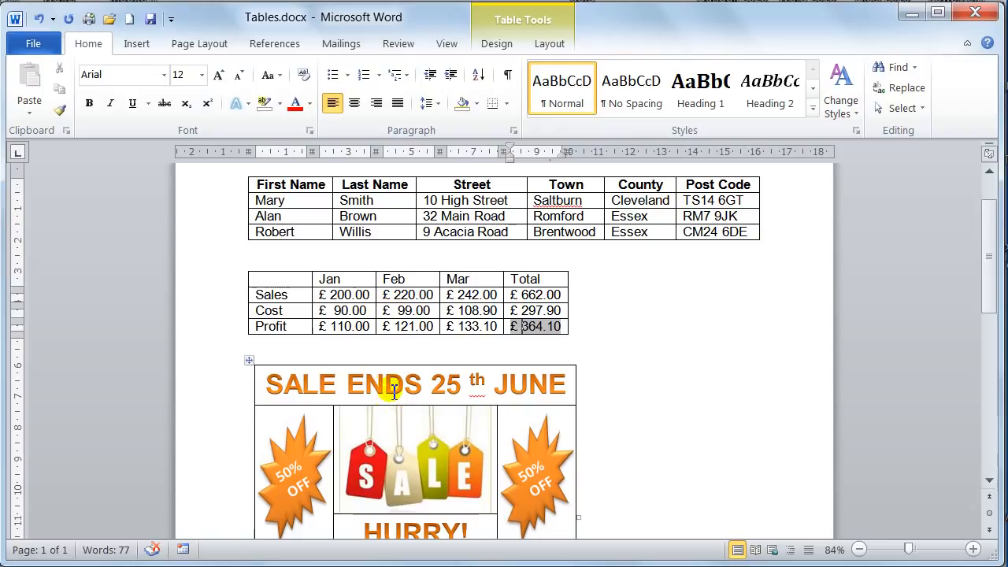
Close Tables.docx, saving its changes, and create a new blank document.
scroll(347, 390, down, 3)
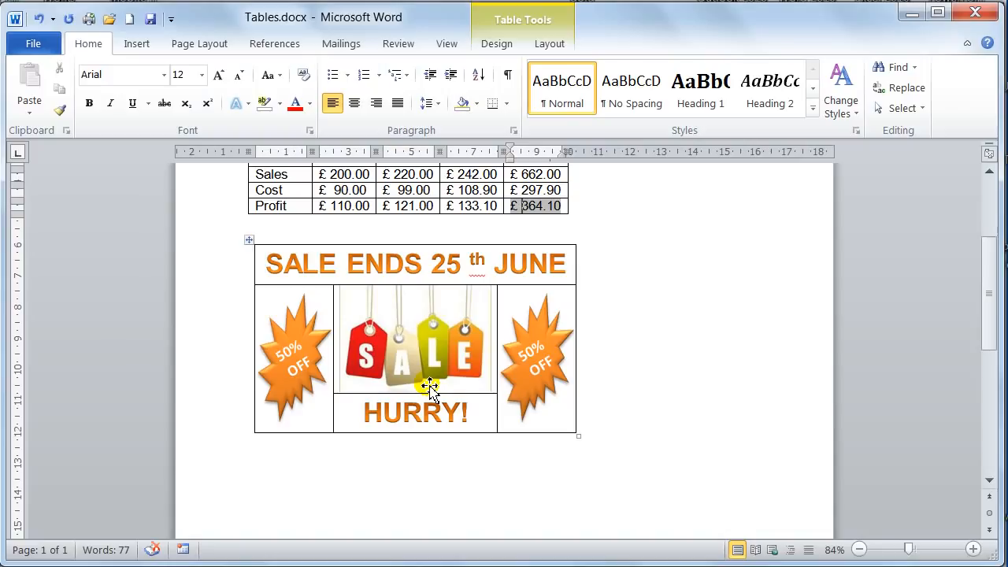
key(alt+F4)
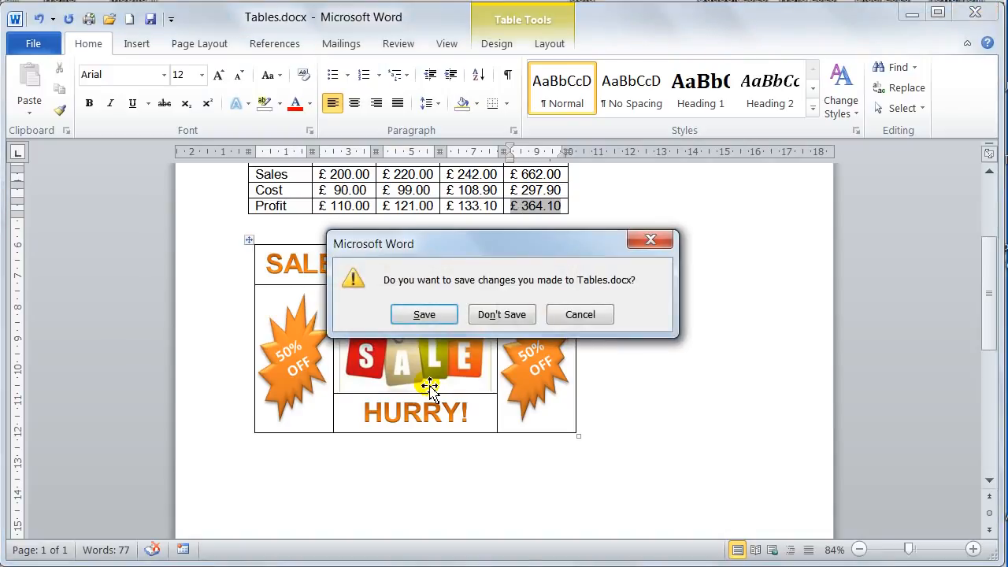
key(Return)
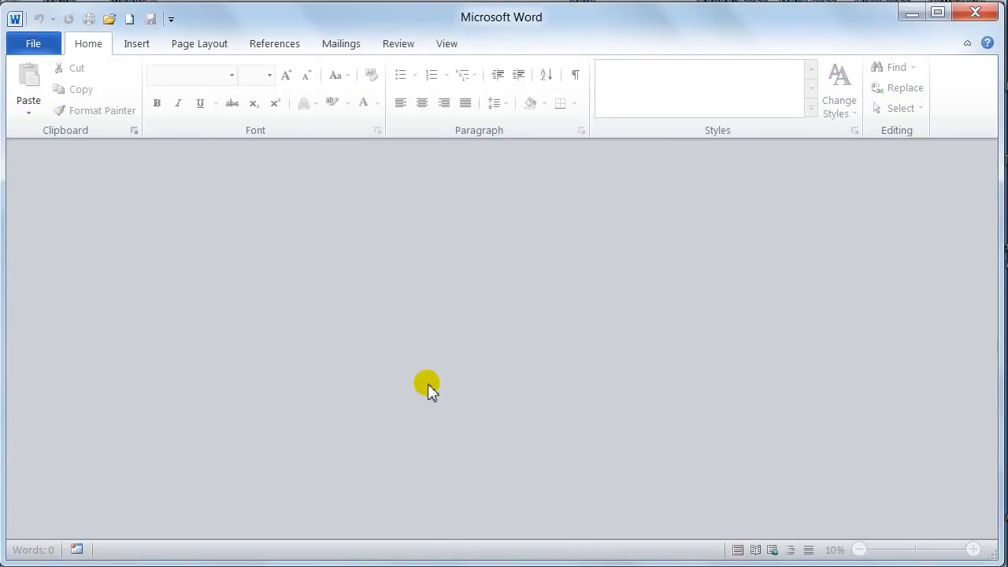
key(ctrl+n)
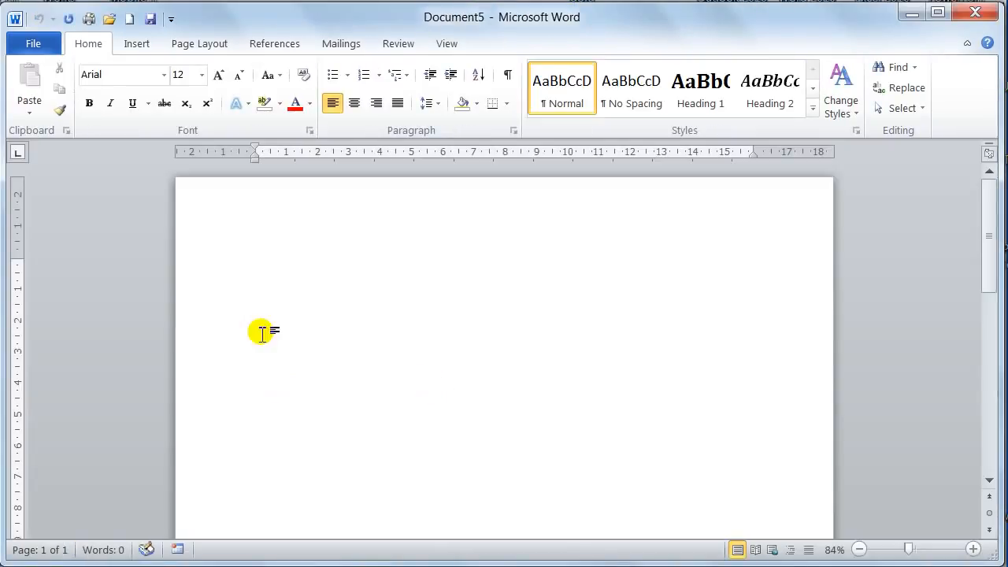
Insert a table with four columns and four rows into the blank document.
click(136, 44)
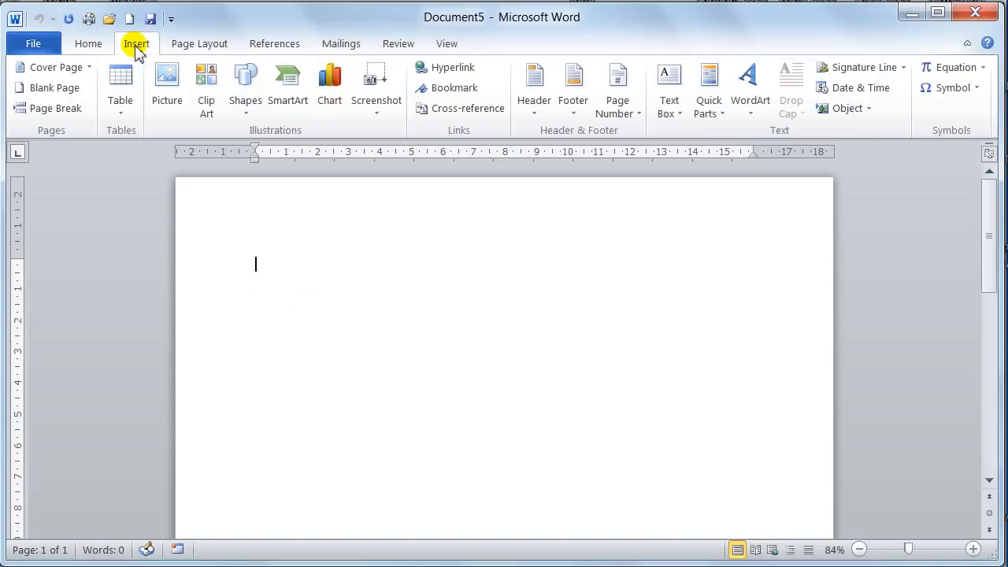
click(118, 115)
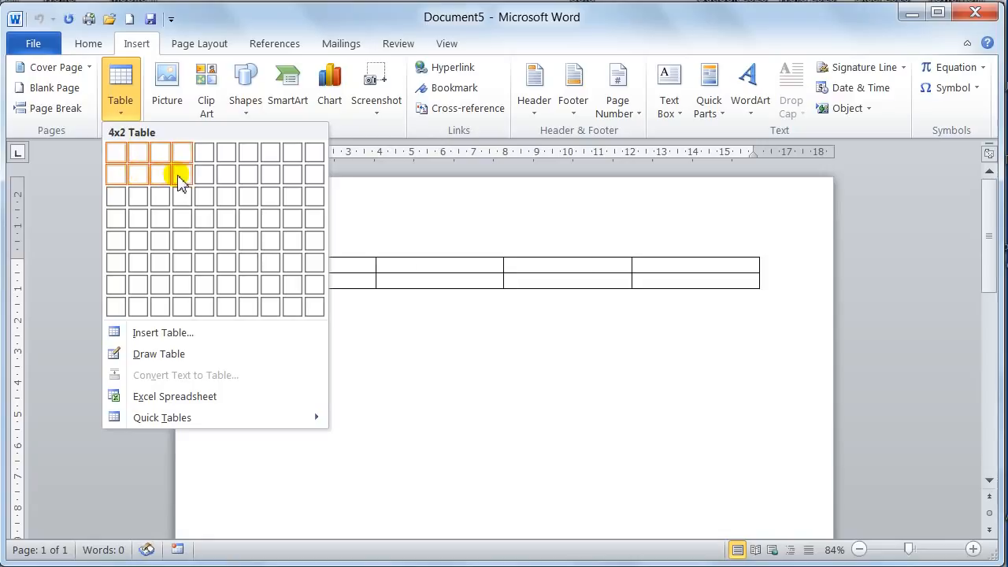
click(181, 221)
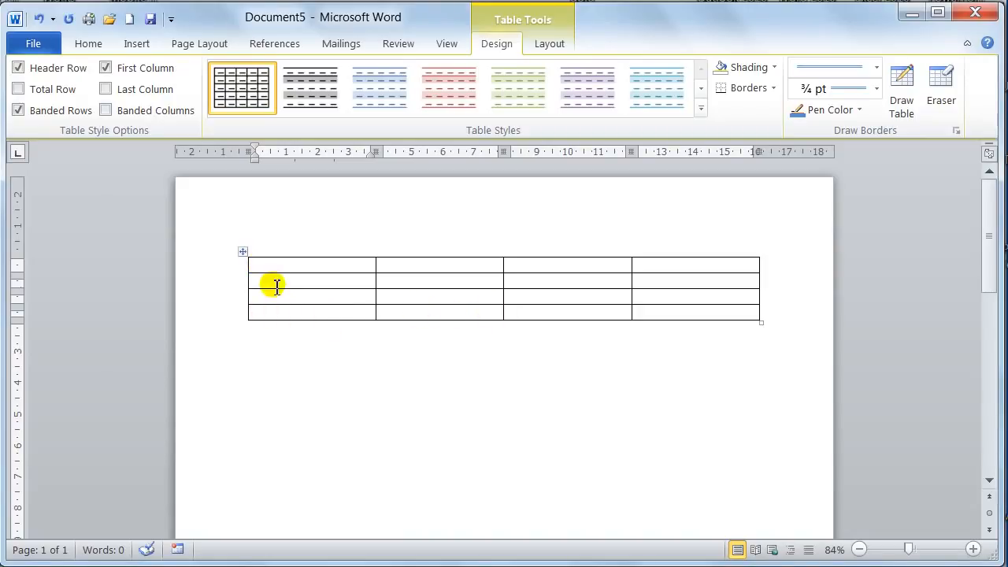
Add three new rows at the end of the table by advancing past its last cell.
click(647, 312)
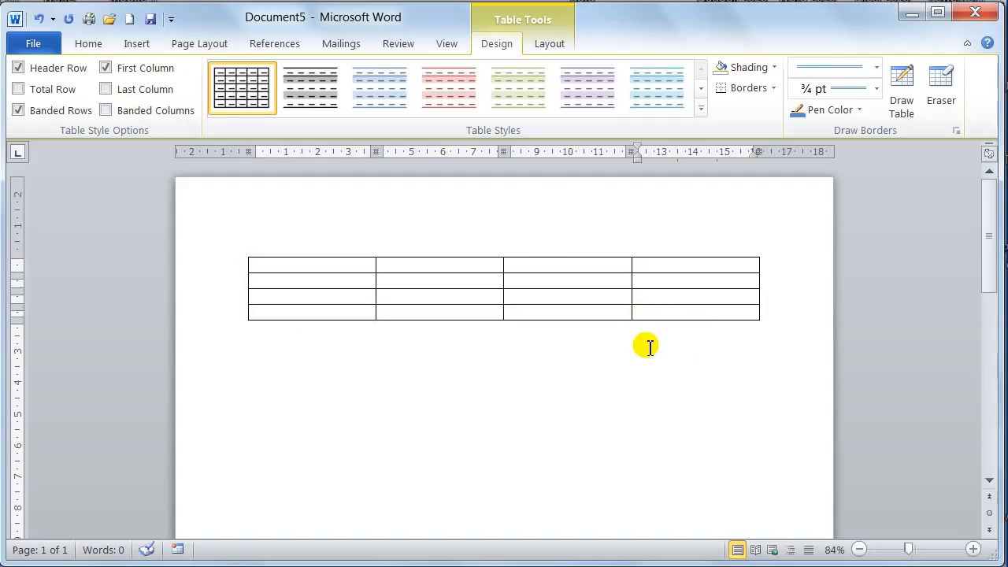
key(Tab)
click(643, 328)
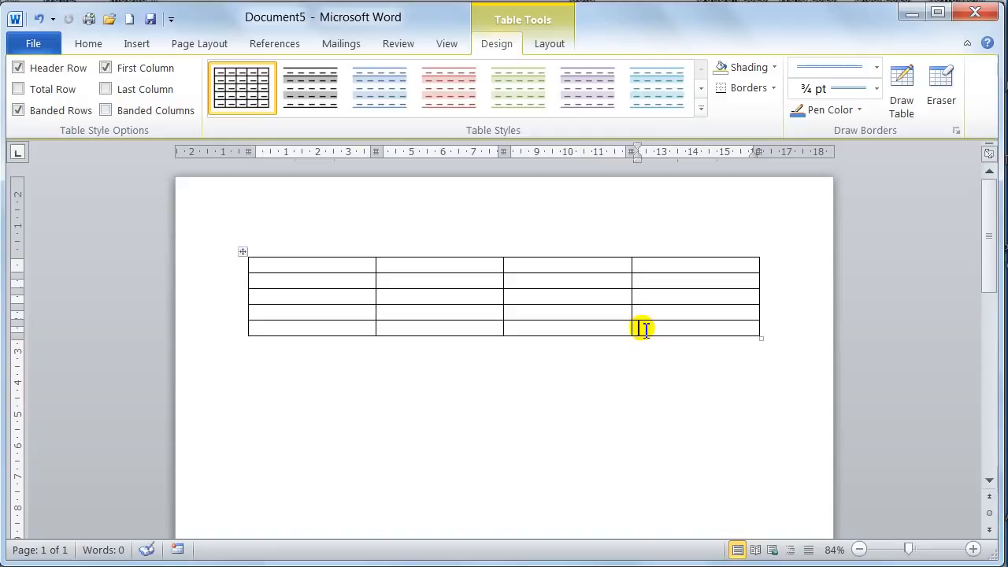
key(Tab)
key(Tab)
key(Tab)
key(Tab)
key(Tab)
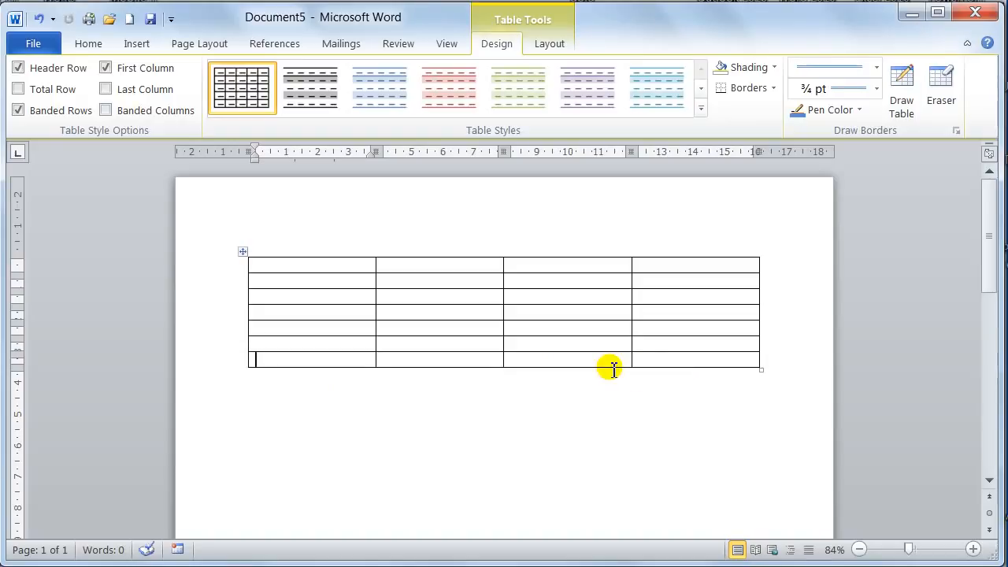
Place the cursor in the table's first cell, preview the Light Shading - Accent 3 style and look over the table layout commands.
click(282, 268)
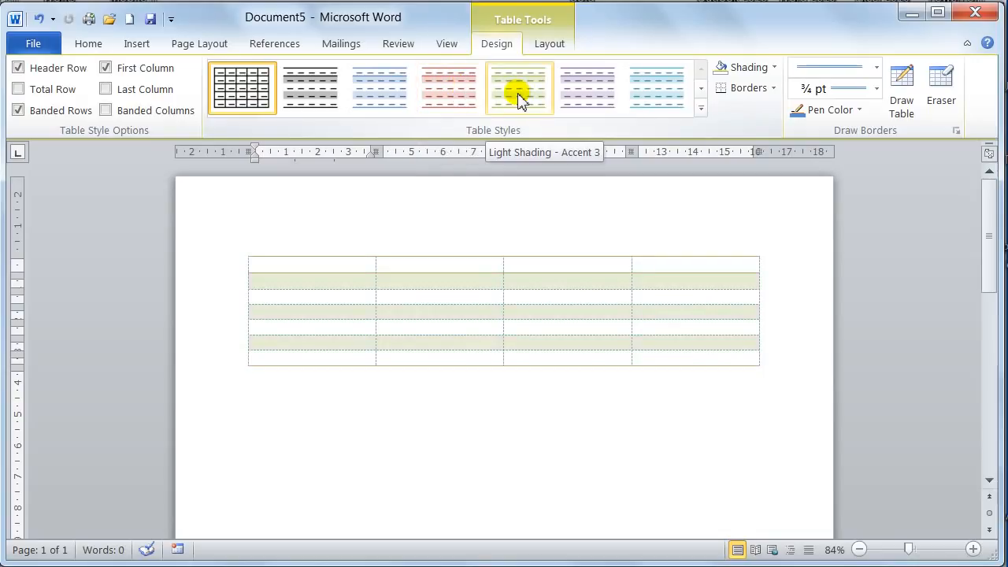
click(556, 47)
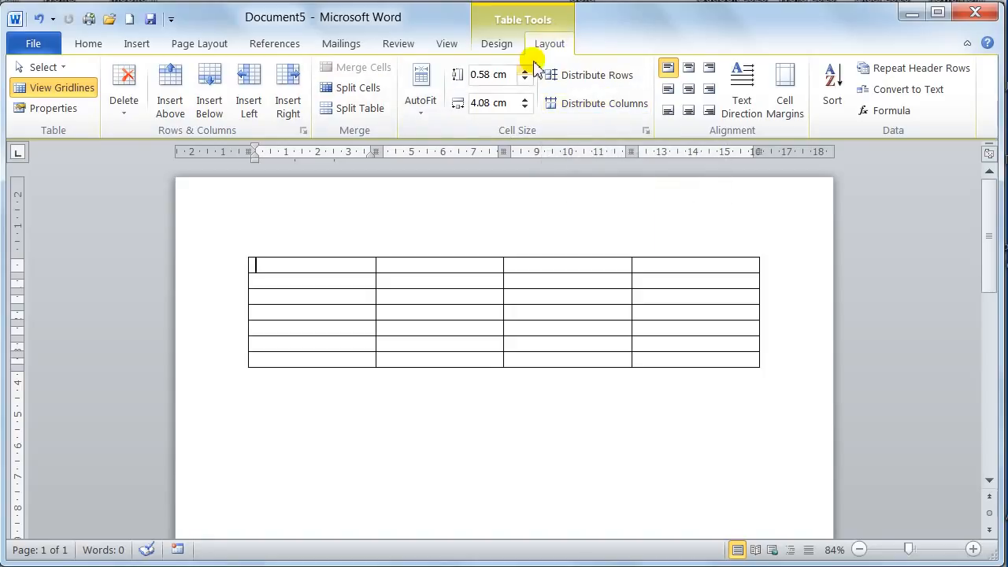
click(499, 45)
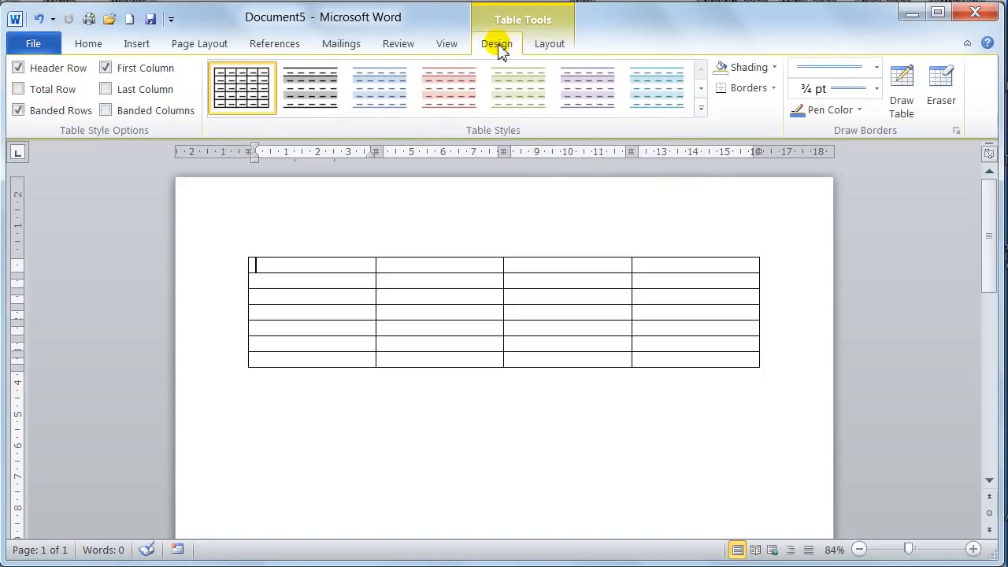
click(551, 47)
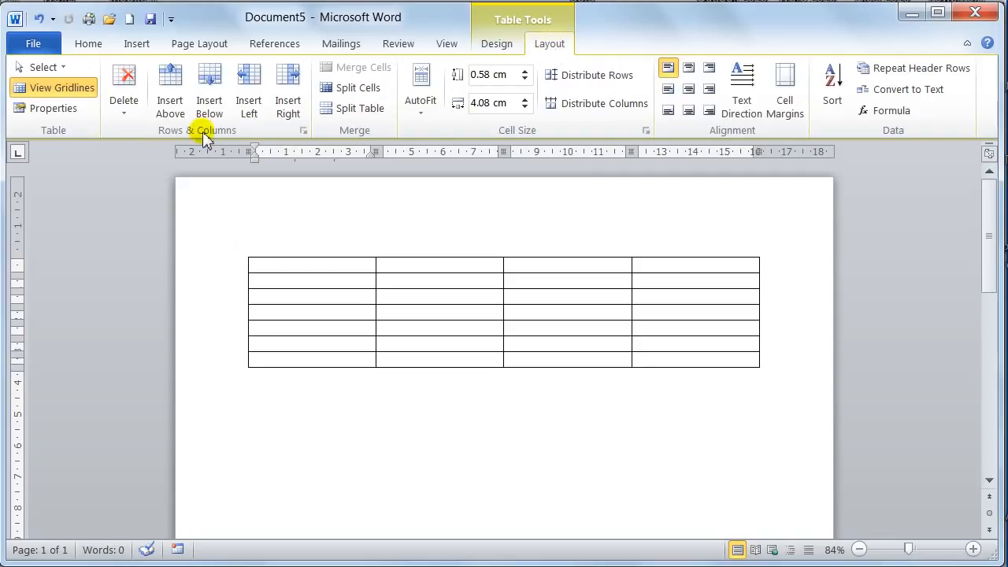
Delete the entire seven-row table, leaving the document blank.
click(125, 114)
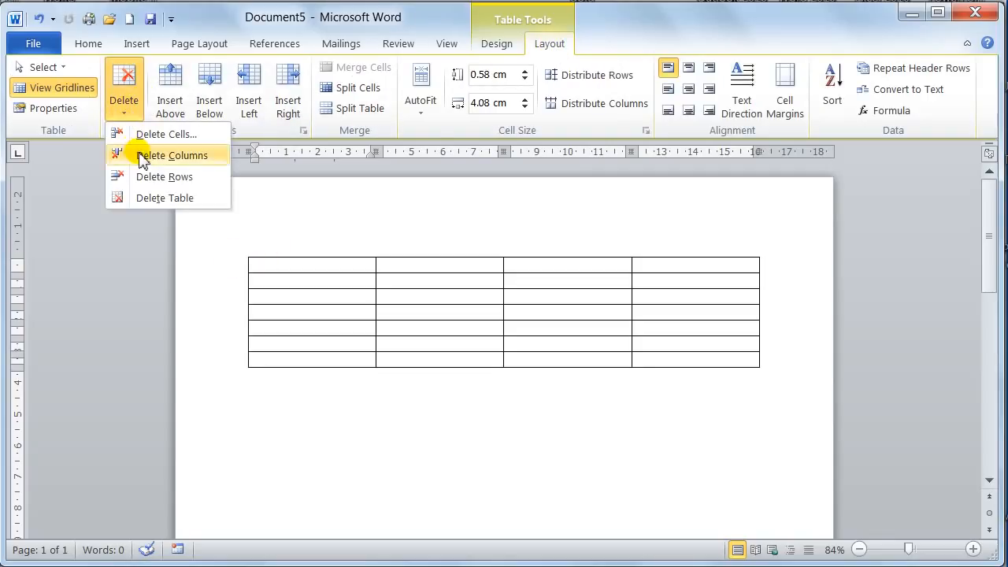
click(157, 199)
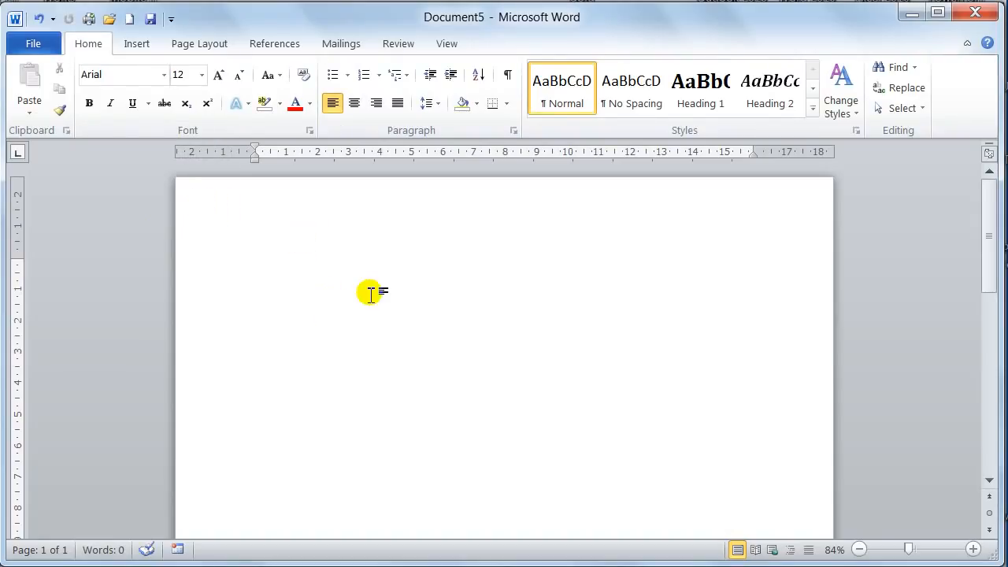
Start a new table through the Insert Table dialog, setting its size to 4 columns and 6 rows.
click(132, 46)
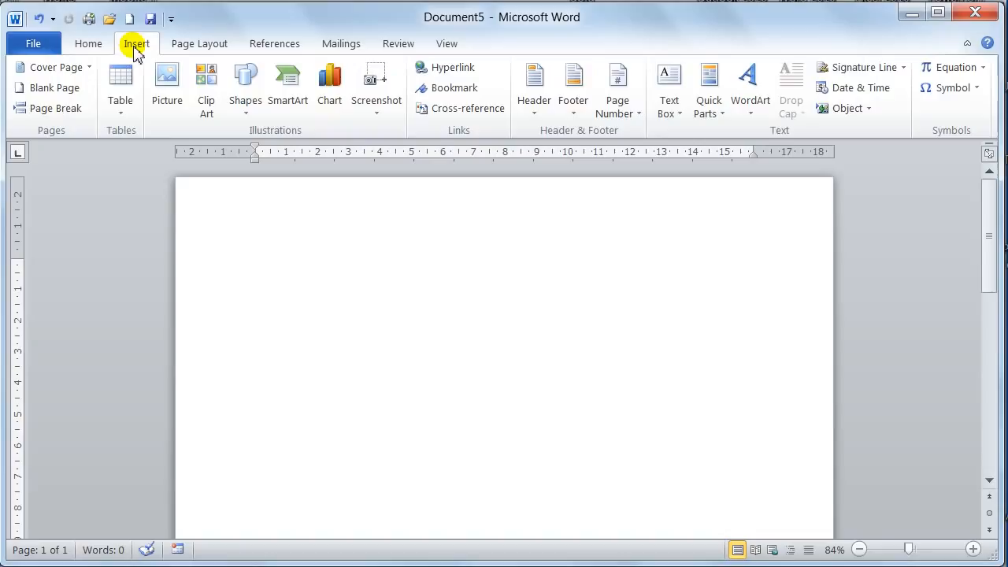
click(123, 115)
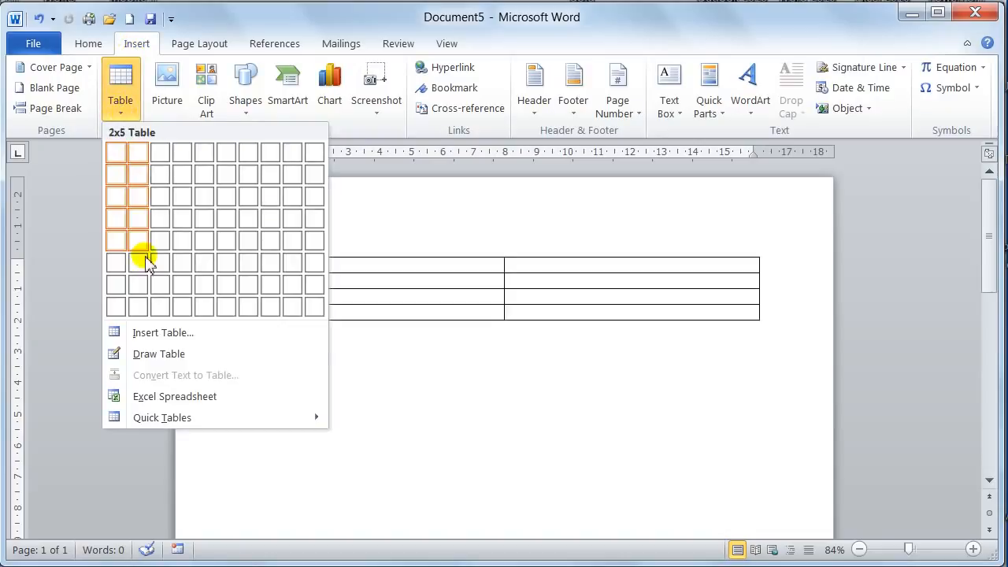
click(160, 333)
drag(169, 102, 427, 152)
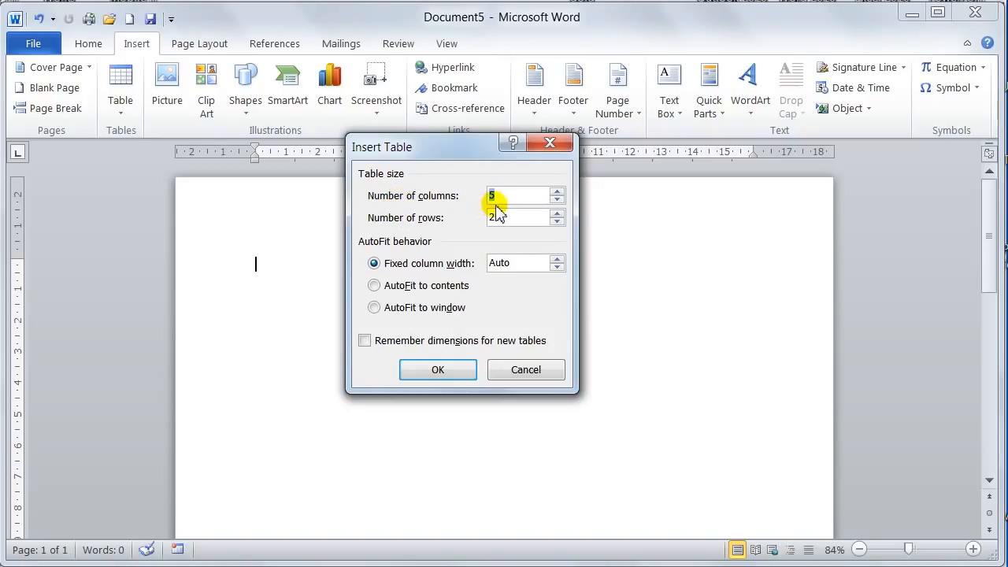
click(557, 193)
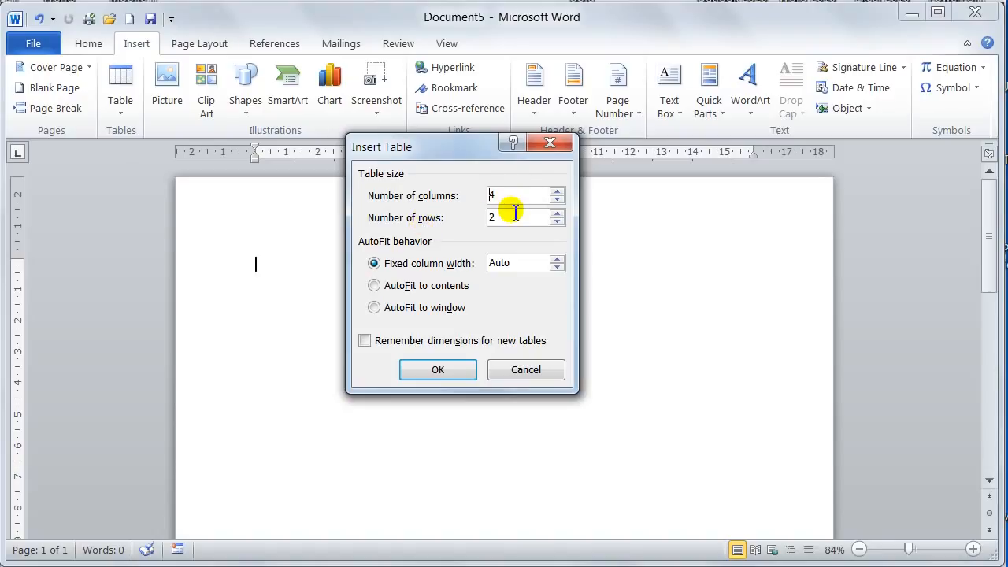
click(557, 214)
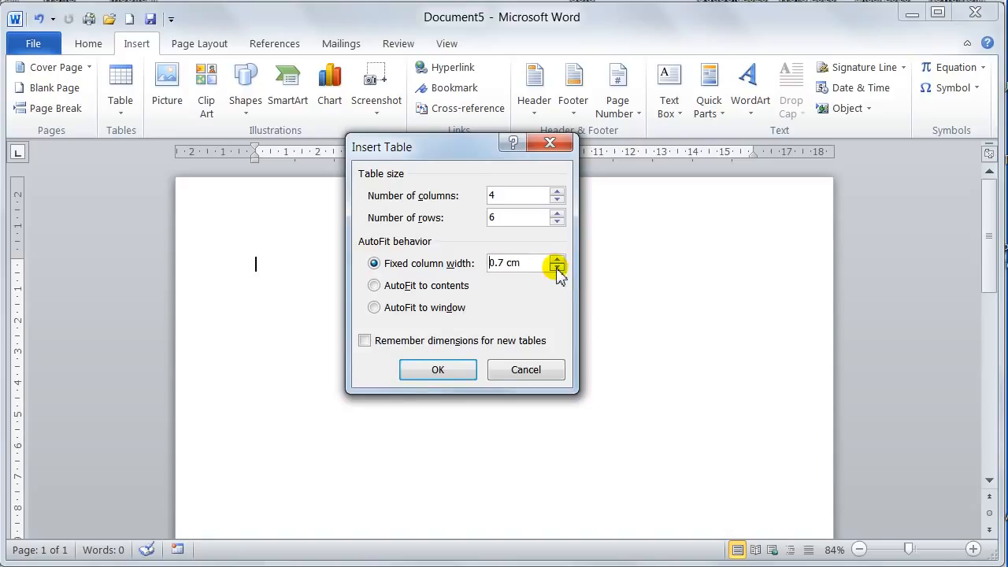
Try the AutoFit to contents, AutoFit to window and remember-dimensions options, and insert the table with fixed column width set to Auto.
click(375, 286)
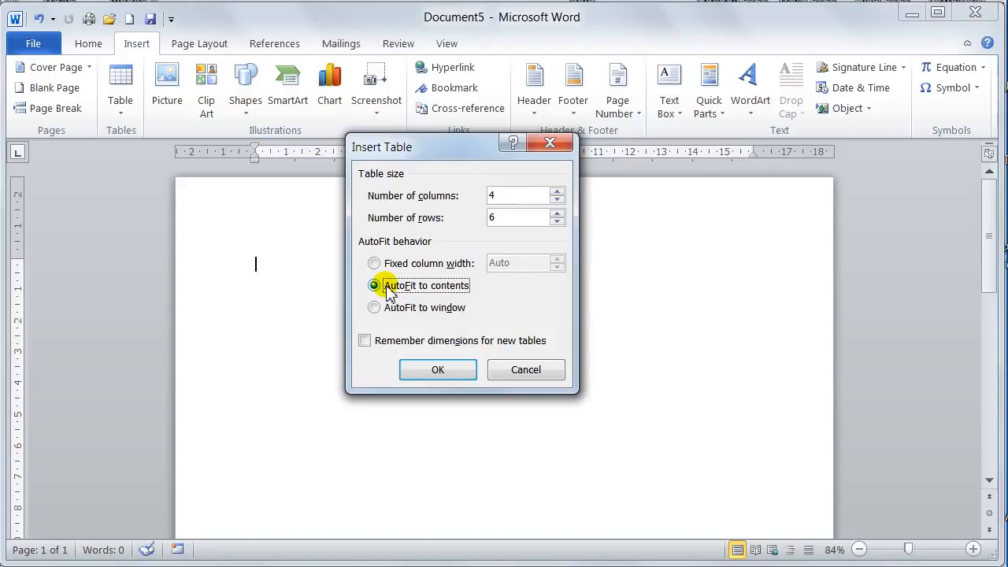
click(376, 309)
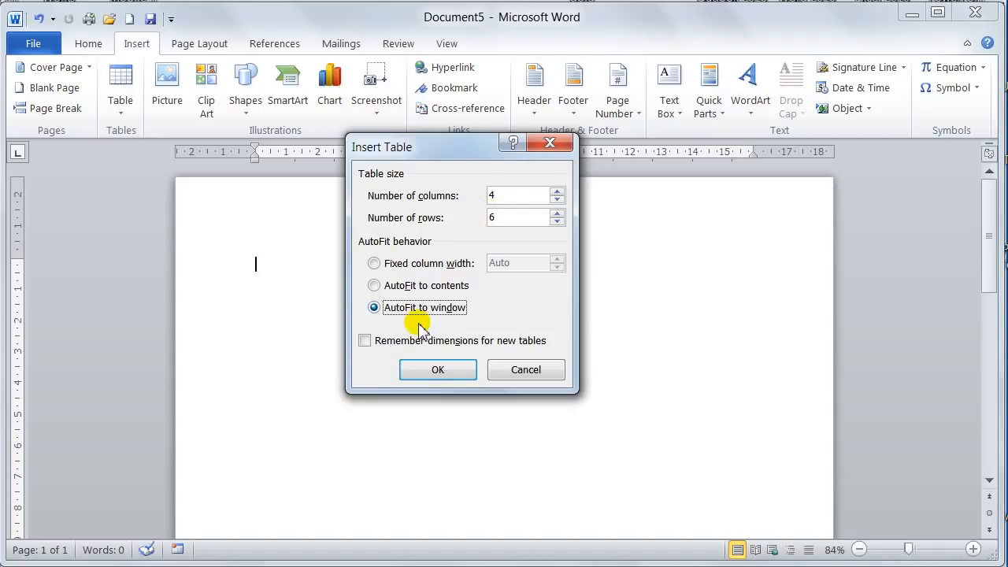
click(365, 341)
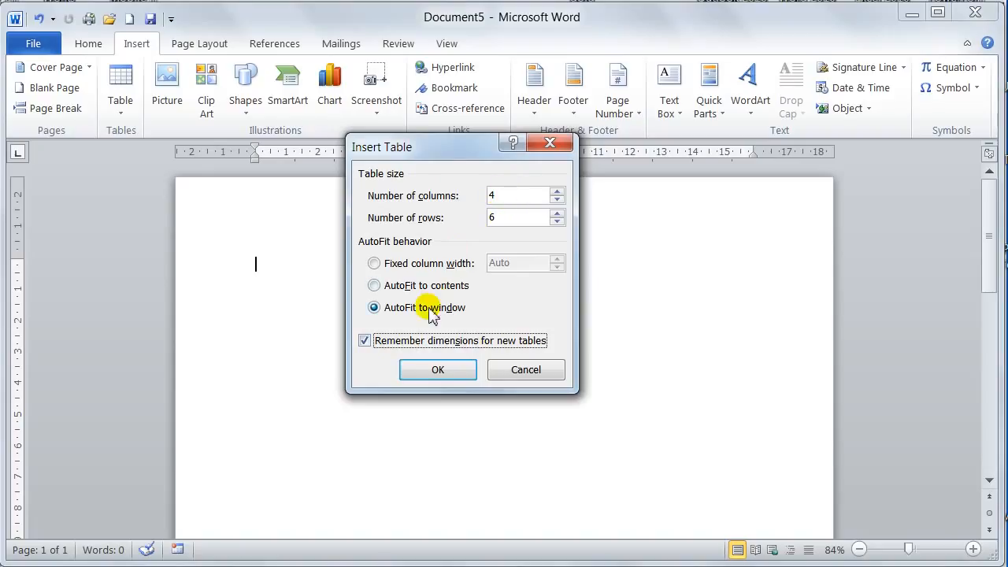
click(370, 340)
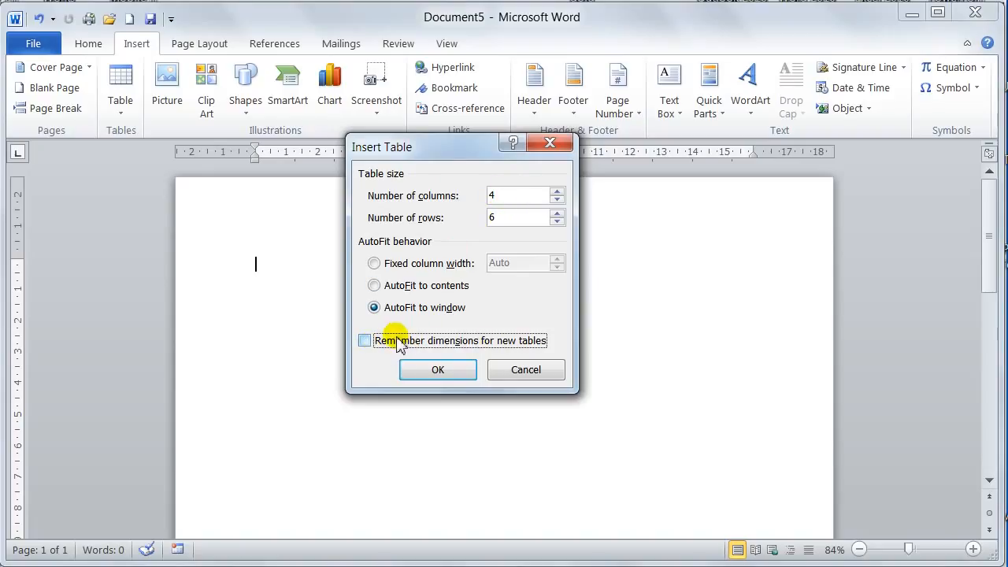
click(378, 265)
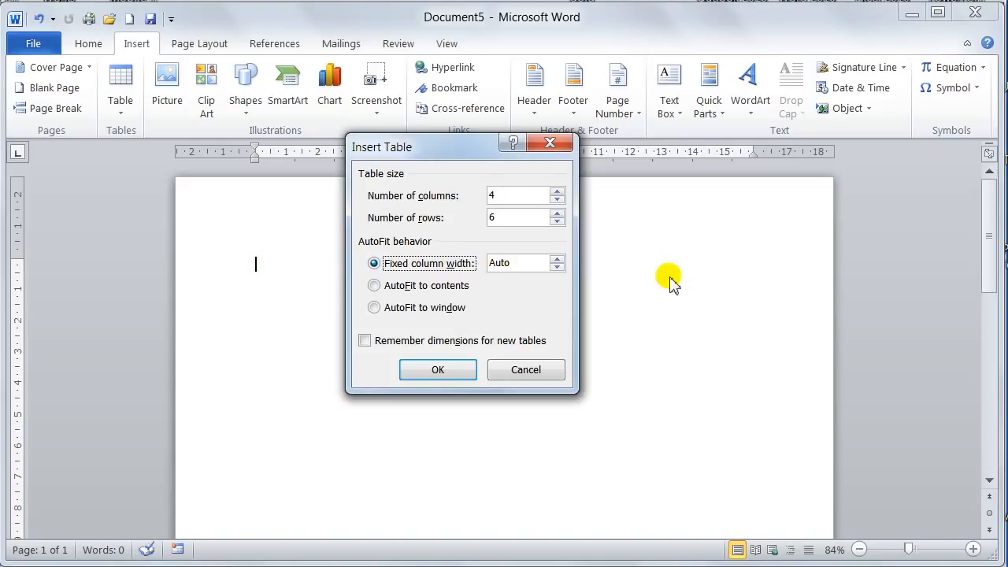
click(438, 371)
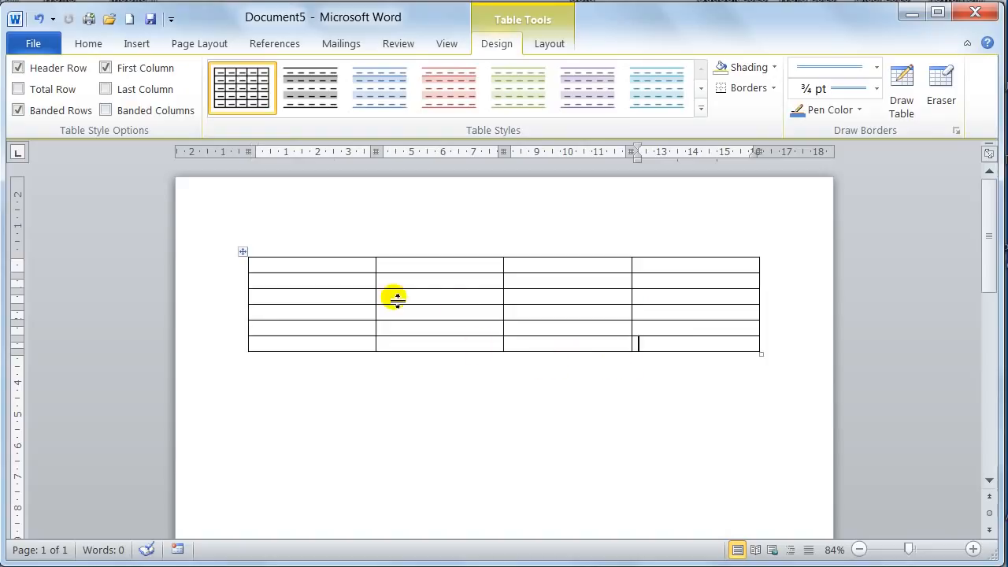
Delete the whole four-column, six-row table from the document.
click(549, 44)
click(124, 107)
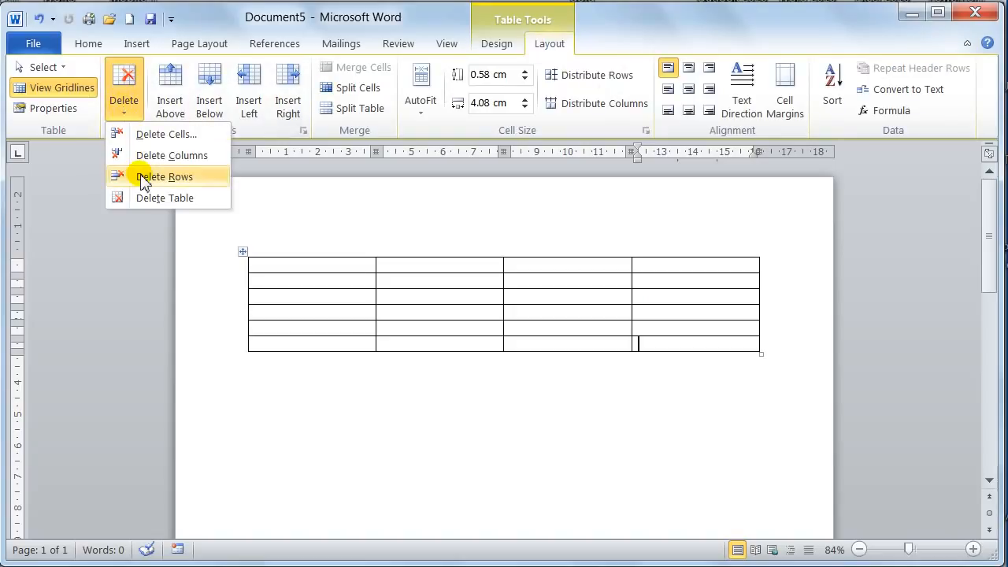
click(155, 200)
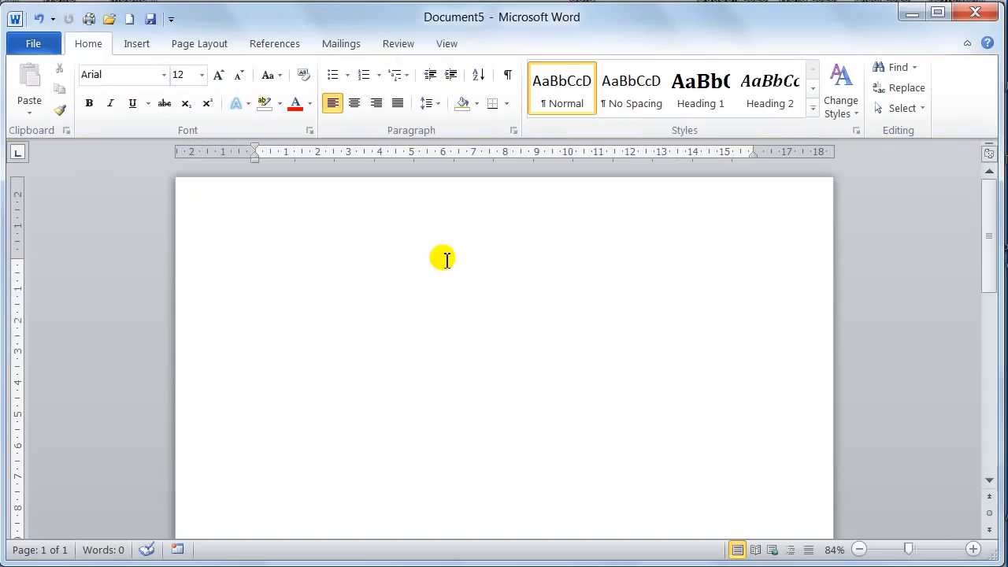
Draw a table's outer frame by hand, about 16 cm wide and 6 cm high, starting near the page's top margin.
click(137, 45)
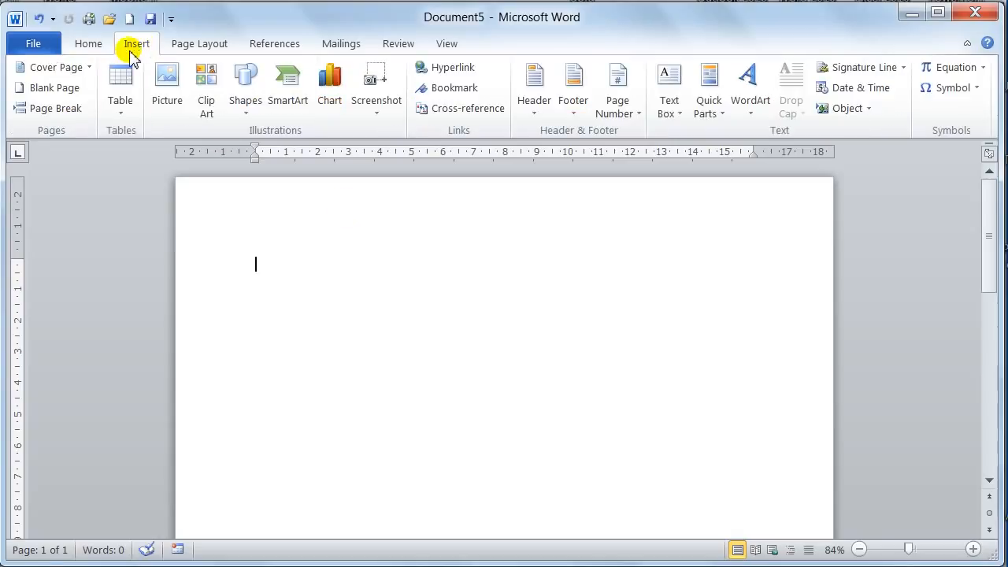
click(121, 112)
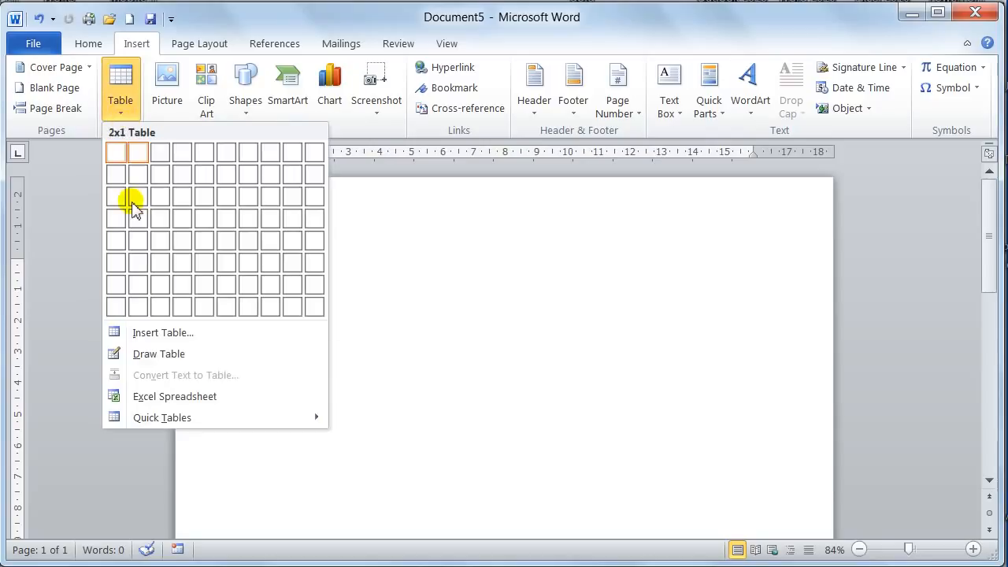
click(154, 357)
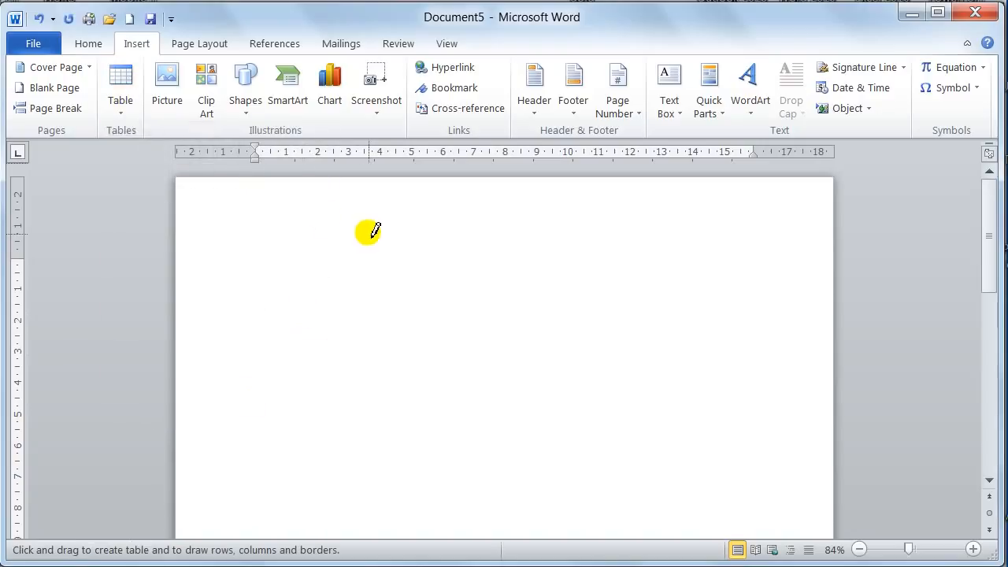
mouse_move(259, 259)
mouse_down()
mouse_move(491, 365)
mouse_move(641, 412)
mouse_move(698, 419)
mouse_move(700, 434)
mouse_move(752, 447)
mouse_up()
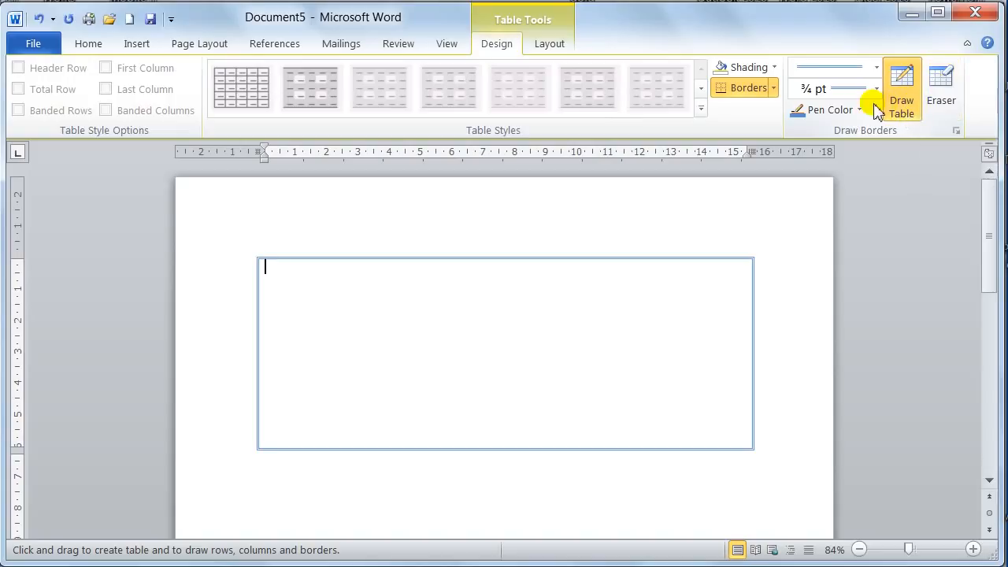
Choose the double-line style and ¾ pt weight for drawing table borders.
click(878, 69)
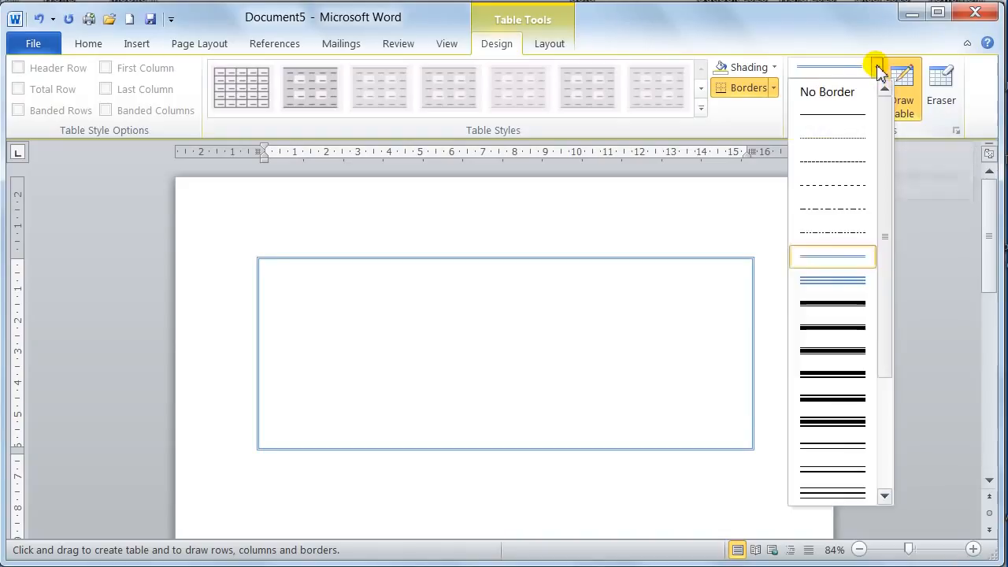
click(853, 263)
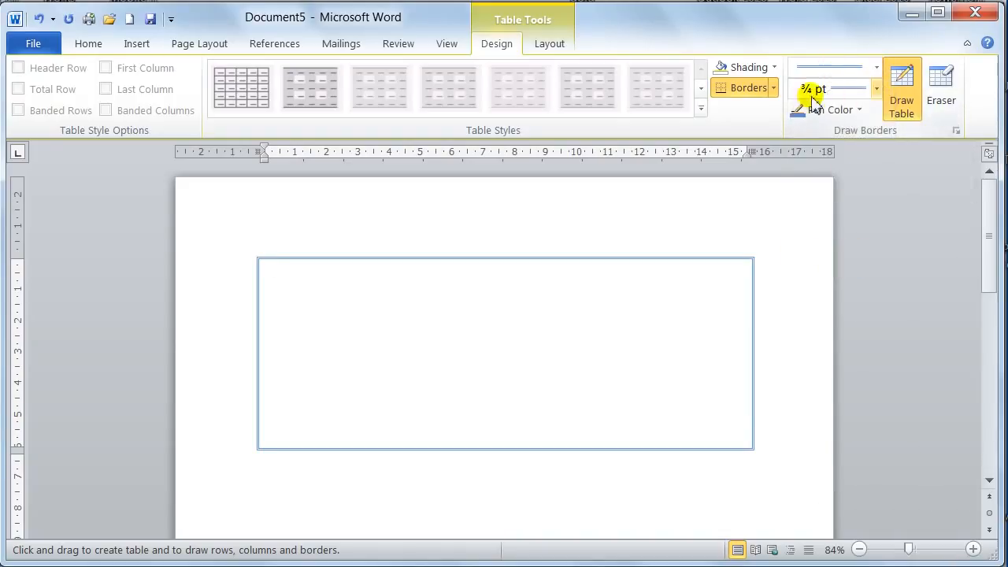
click(876, 89)
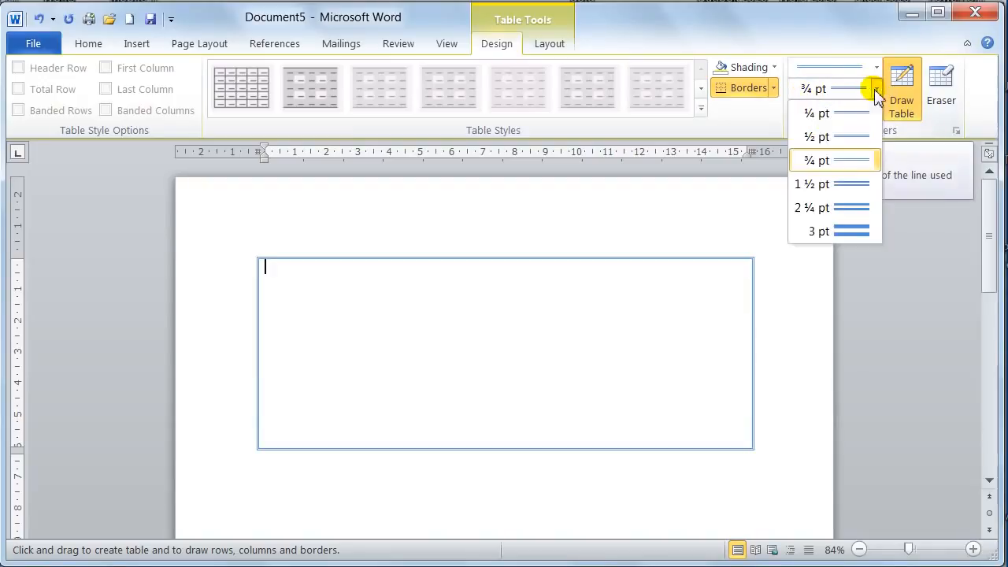
click(862, 167)
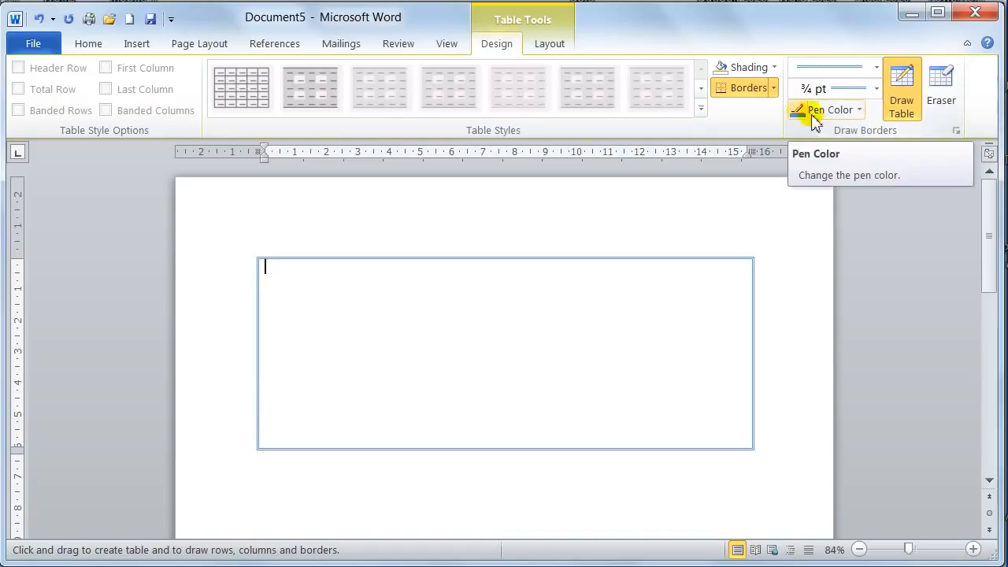
Set the border pen to a single solid line, 1 ½ pt thick, in a blue theme color.
click(877, 68)
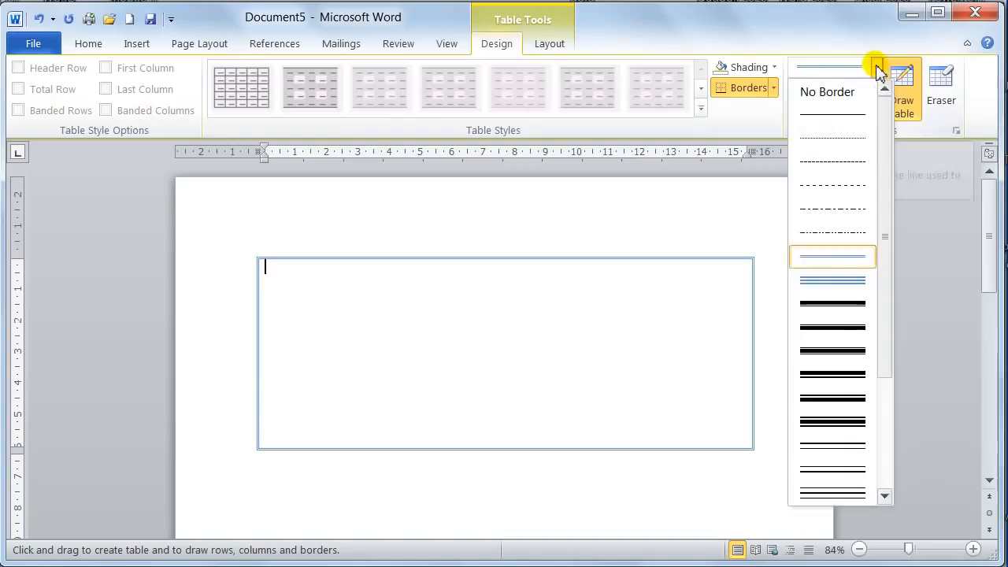
click(848, 120)
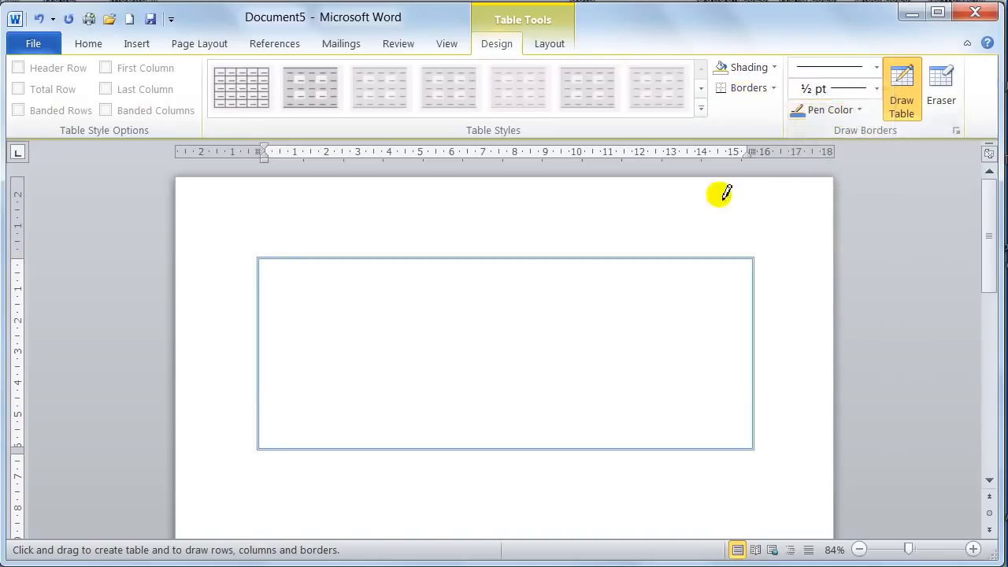
click(877, 93)
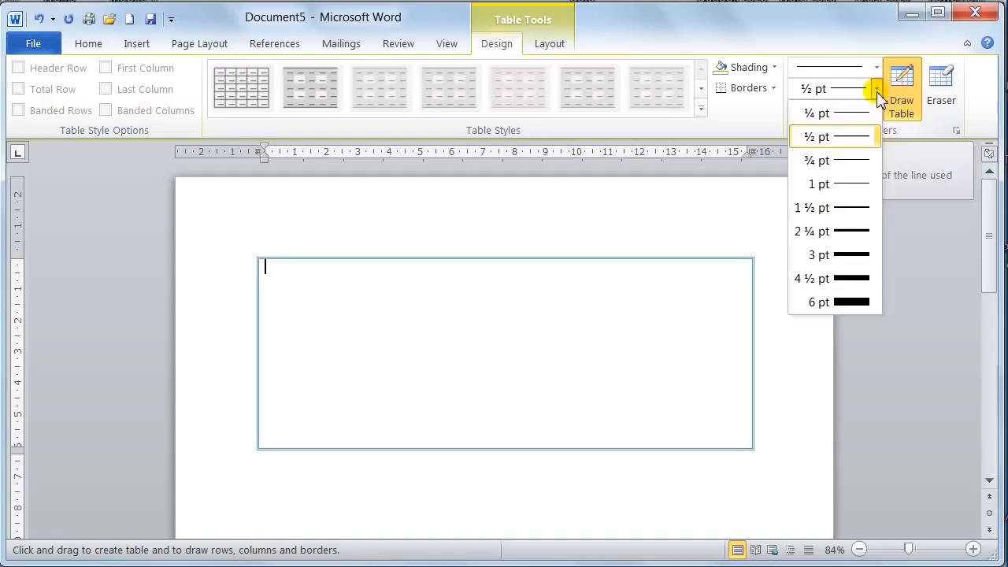
click(854, 208)
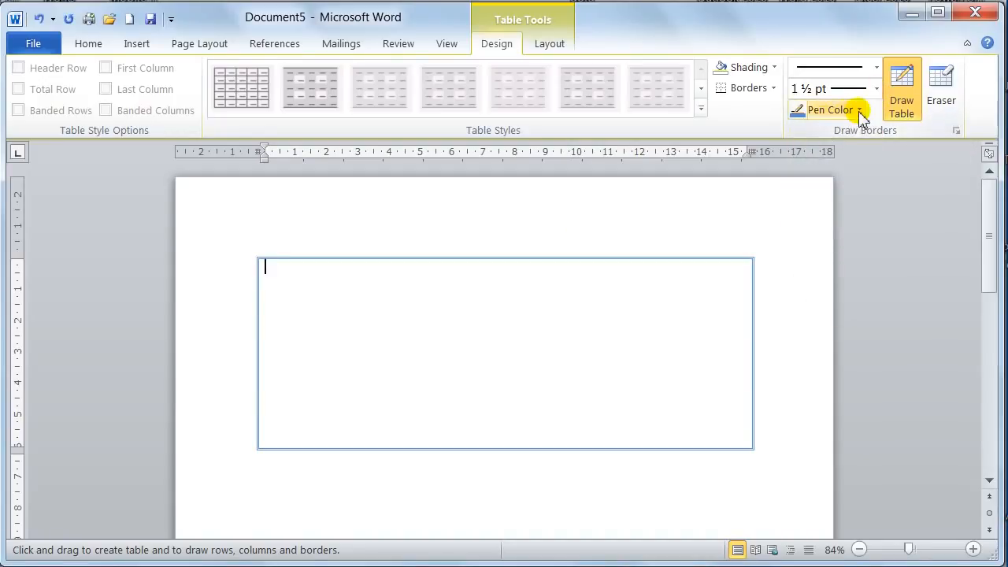
click(860, 111)
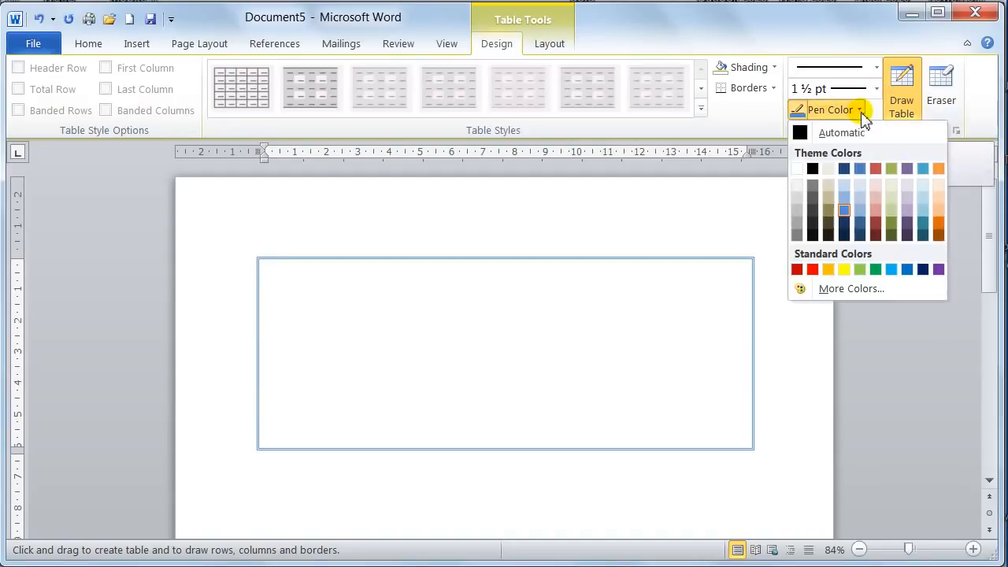
click(844, 211)
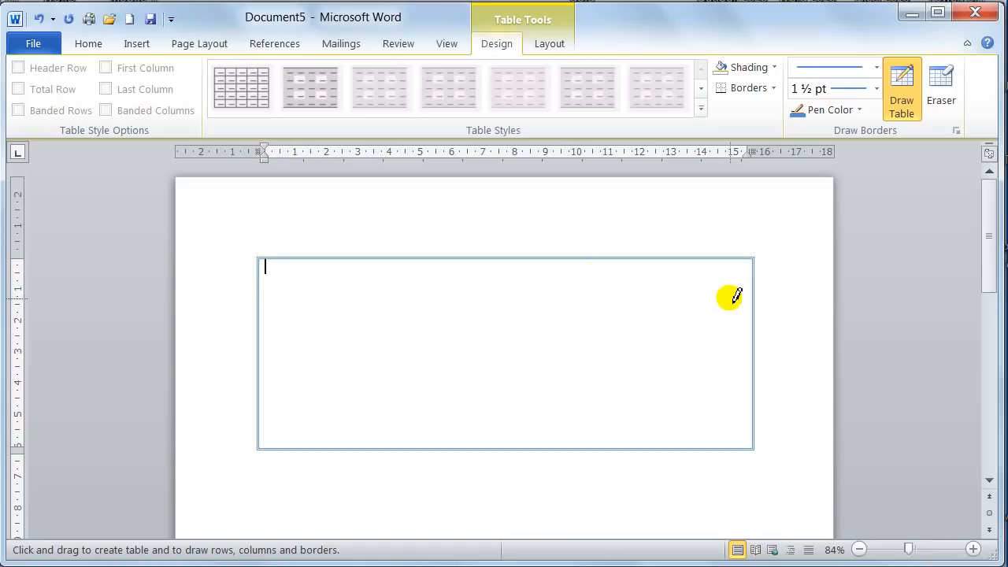
Draw a horizontal line across the table's upper part and two vertical lines below it, forming three columns, and stop drawing.
mouse_move(263, 296)
mouse_down()
mouse_move(326, 290)
mouse_move(618, 307)
mouse_up()
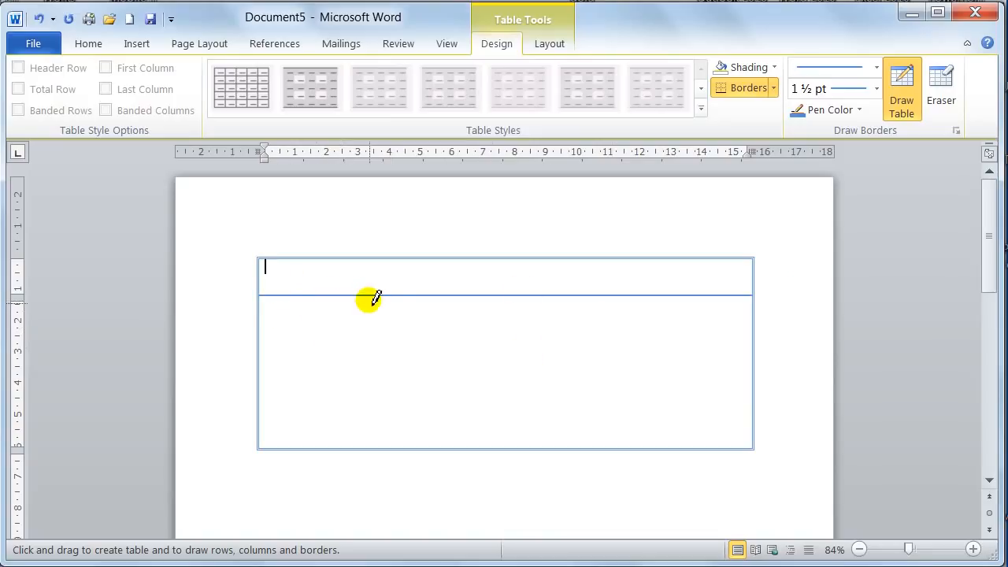
drag(369, 297, 365, 429)
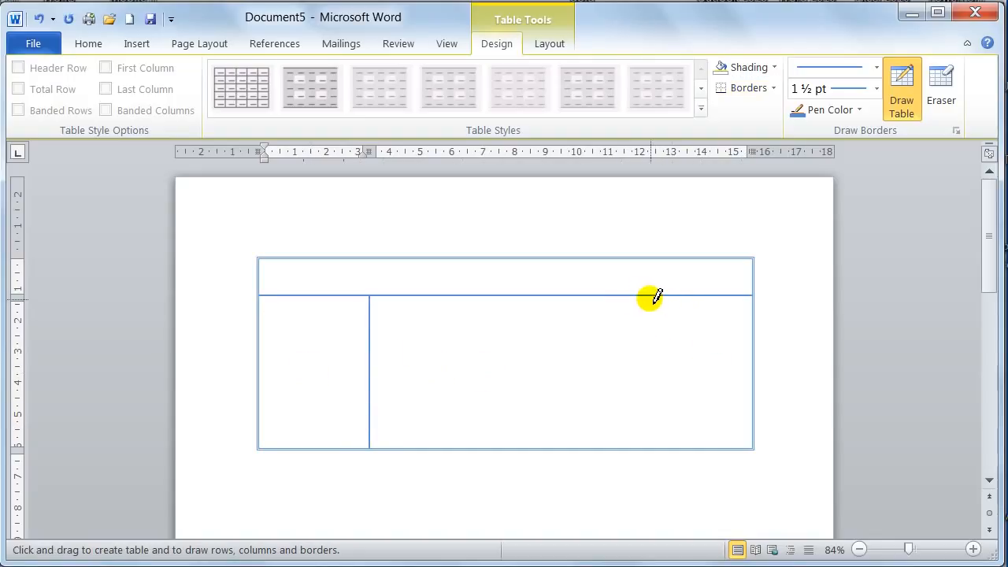
drag(650, 297, 653, 417)
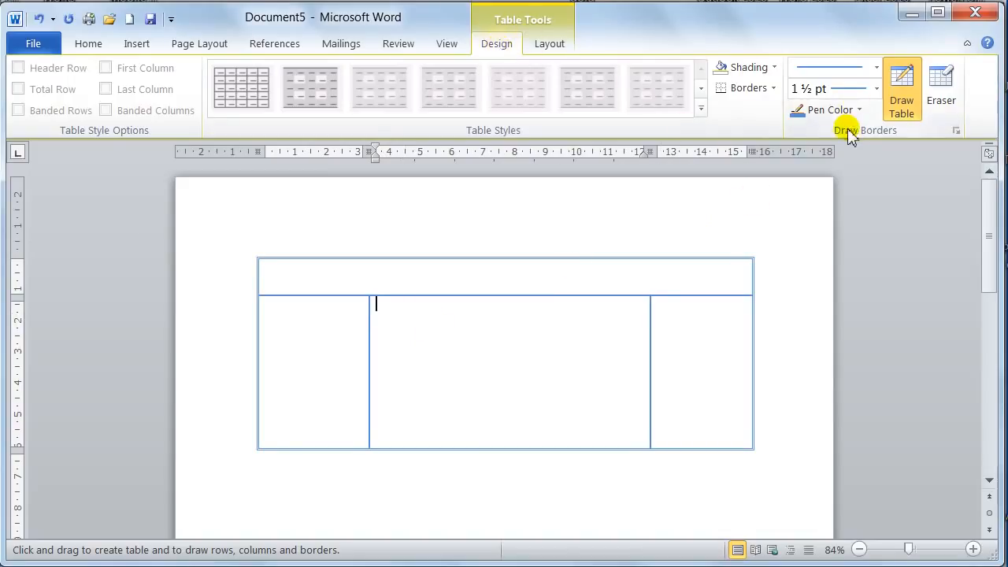
click(903, 103)
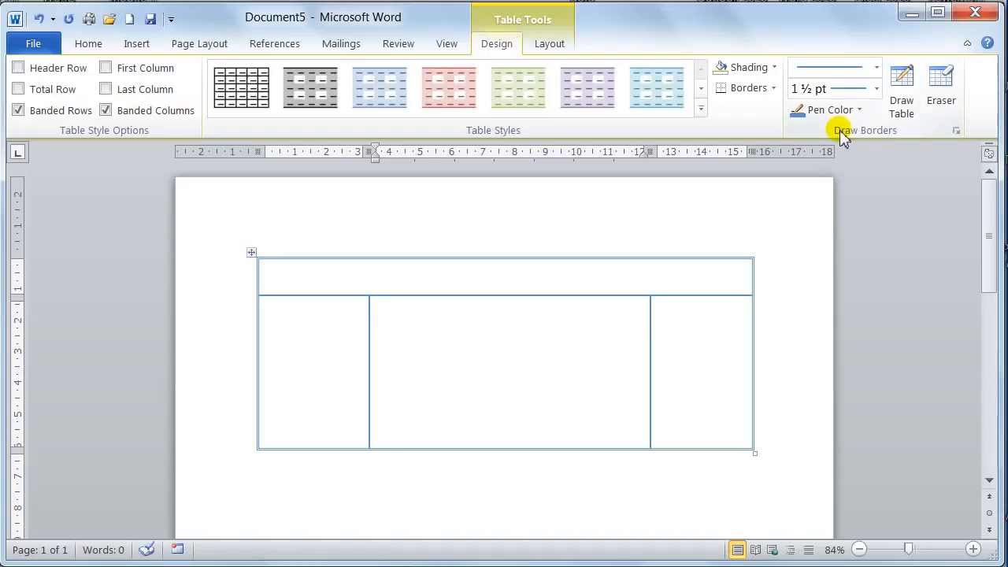
Erase the right-hand vertical line dividing the table's lower row.
click(941, 88)
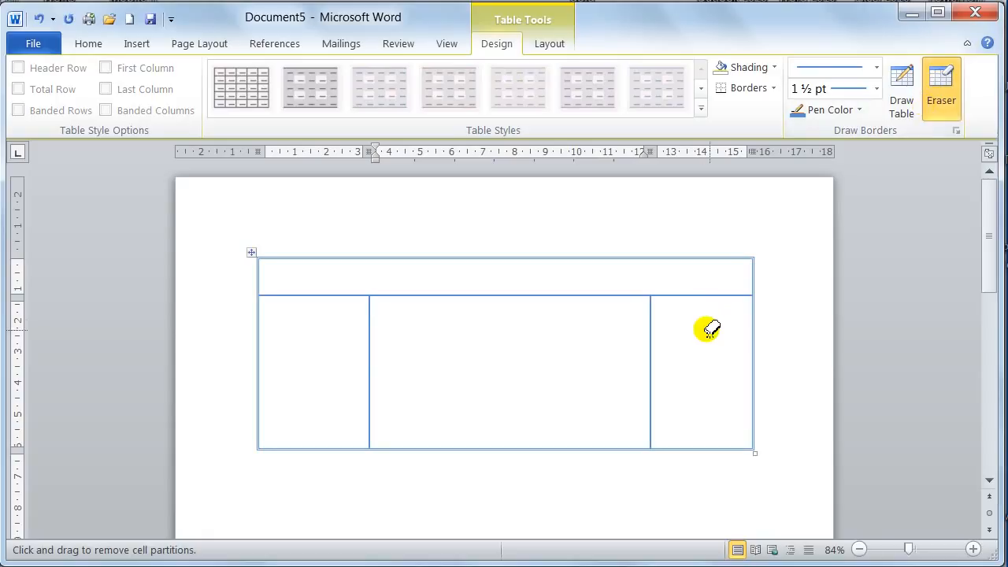
click(650, 332)
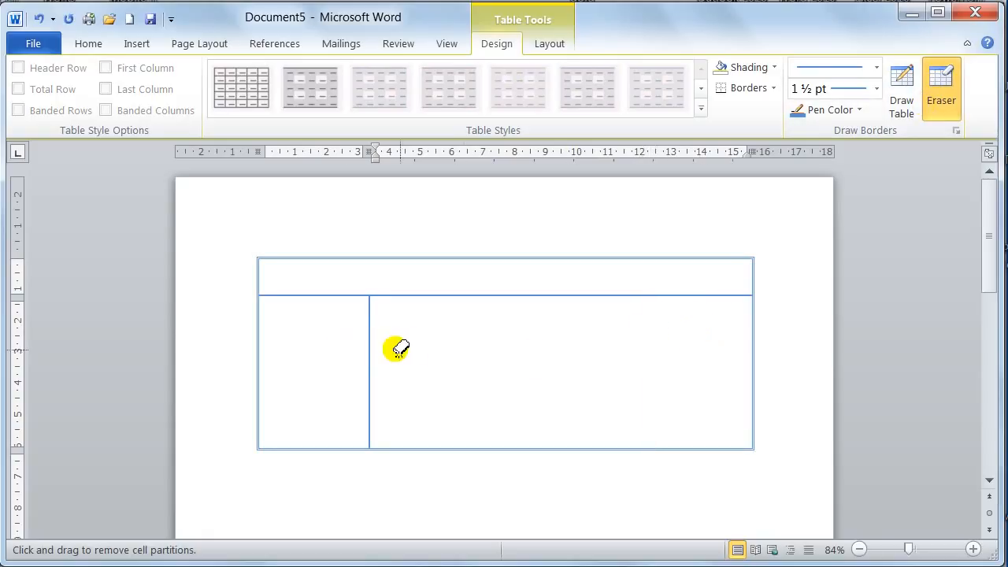
Erase the remaining vertical line in the table's lower row and stop erasing.
click(371, 353)
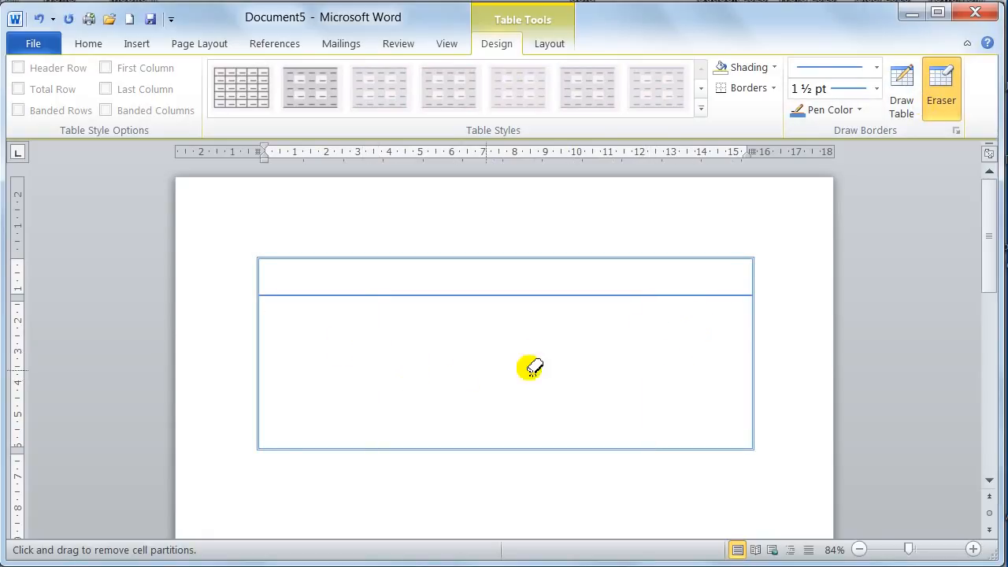
click(943, 102)
click(399, 358)
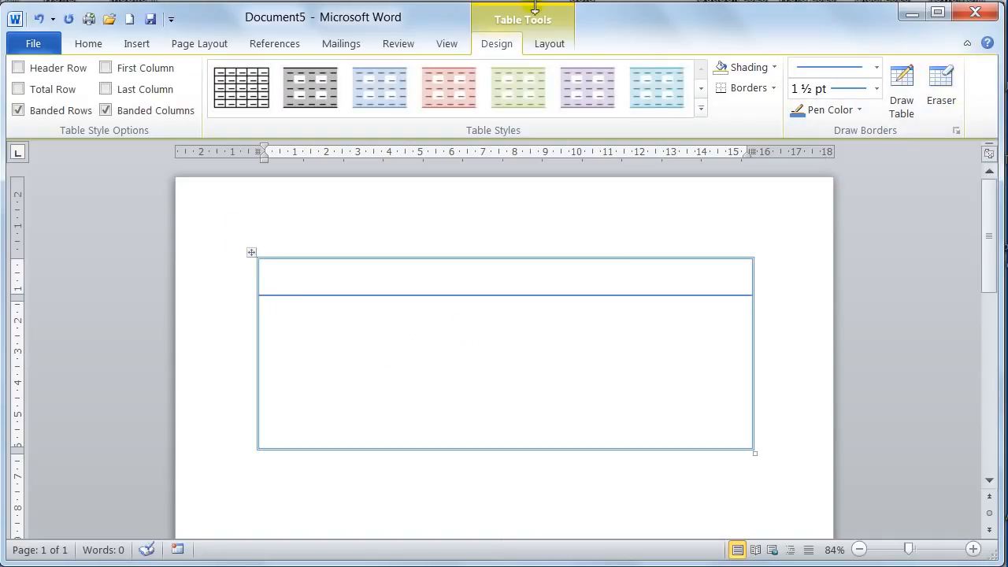
Delete the entire hand-drawn table from the document.
click(551, 45)
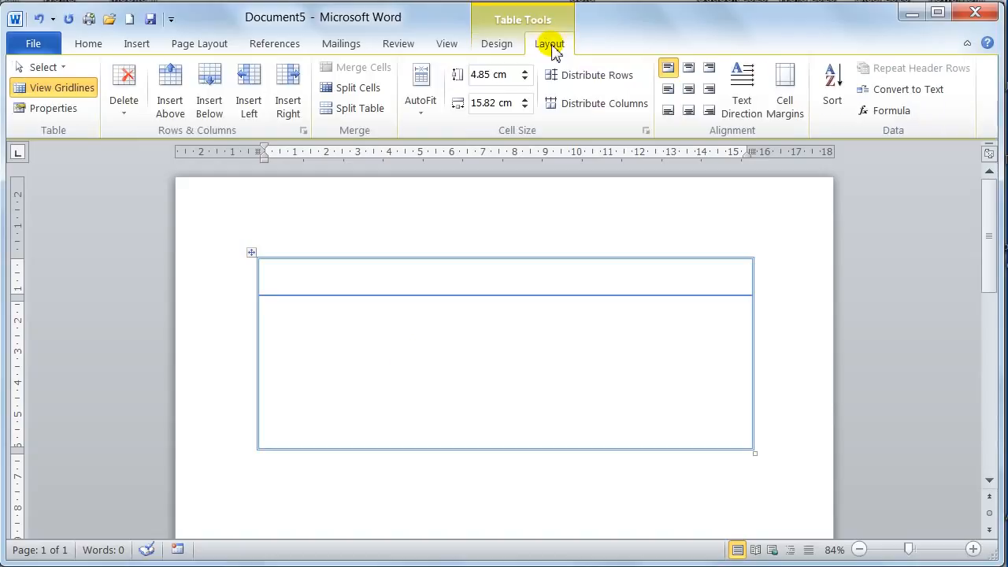
click(122, 110)
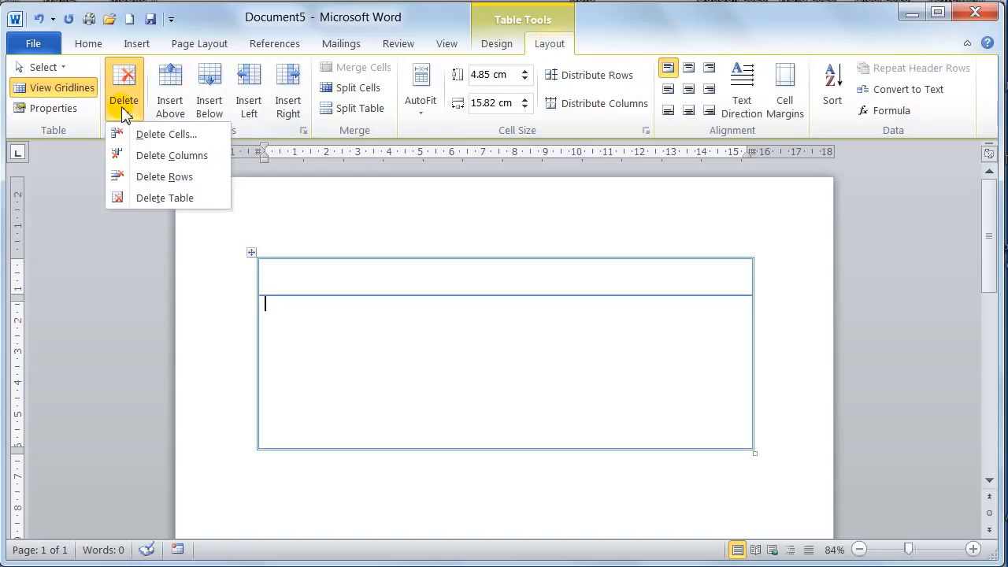
click(147, 201)
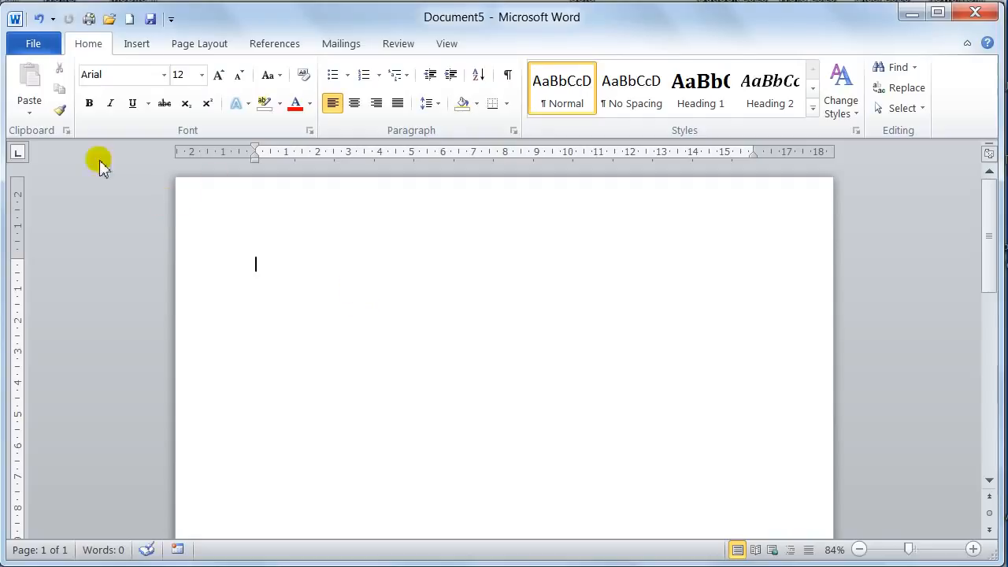
Insert a 4x4 table into the empty document using the table size grid.
click(135, 45)
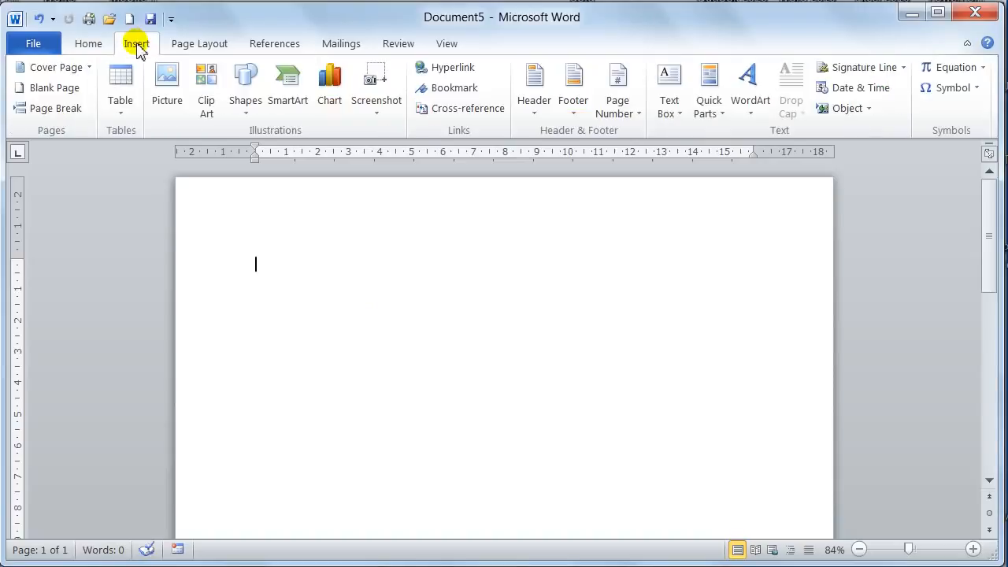
click(120, 114)
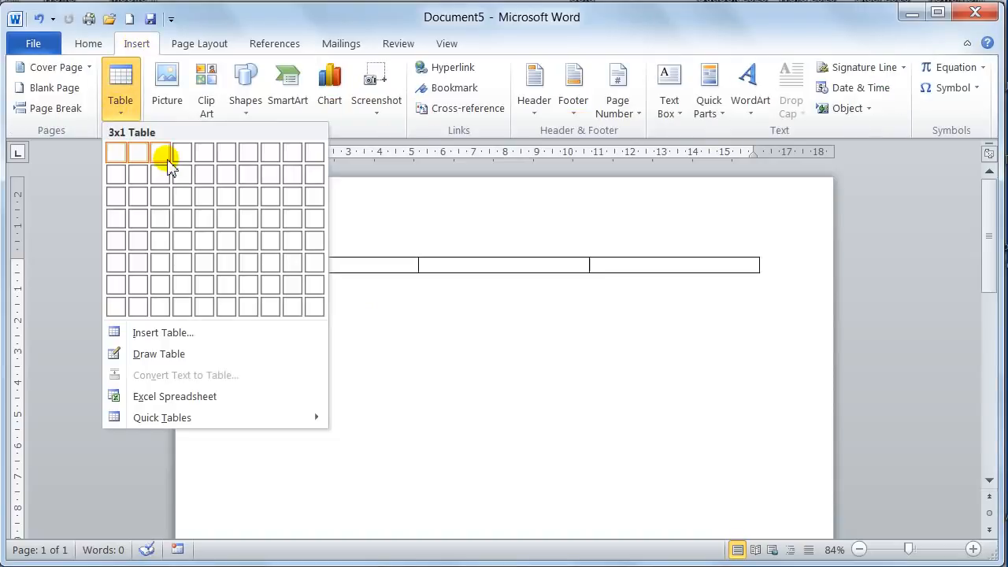
click(182, 223)
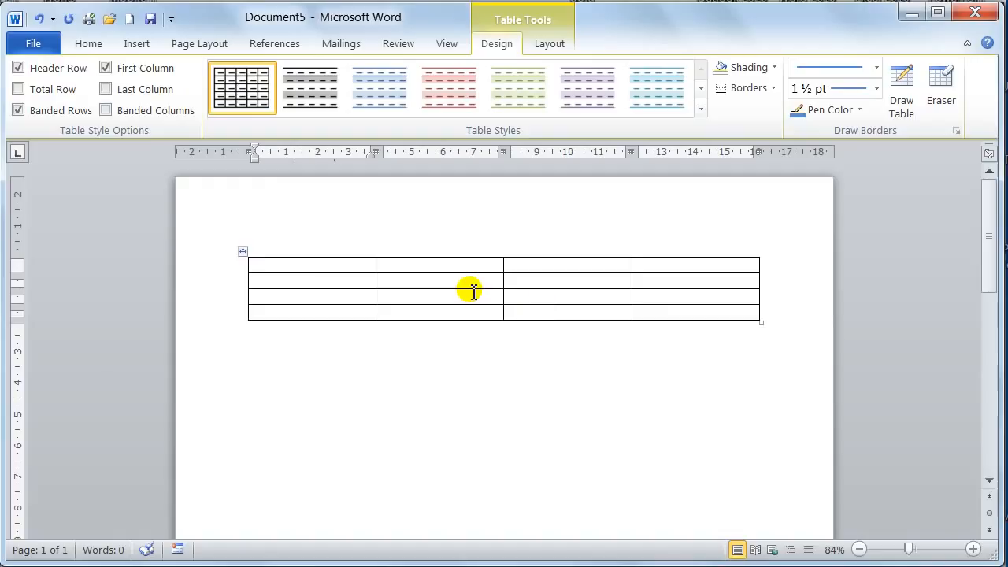
Add two new rows to the end of the table, starting from its last cell.
click(647, 312)
key(Tab)
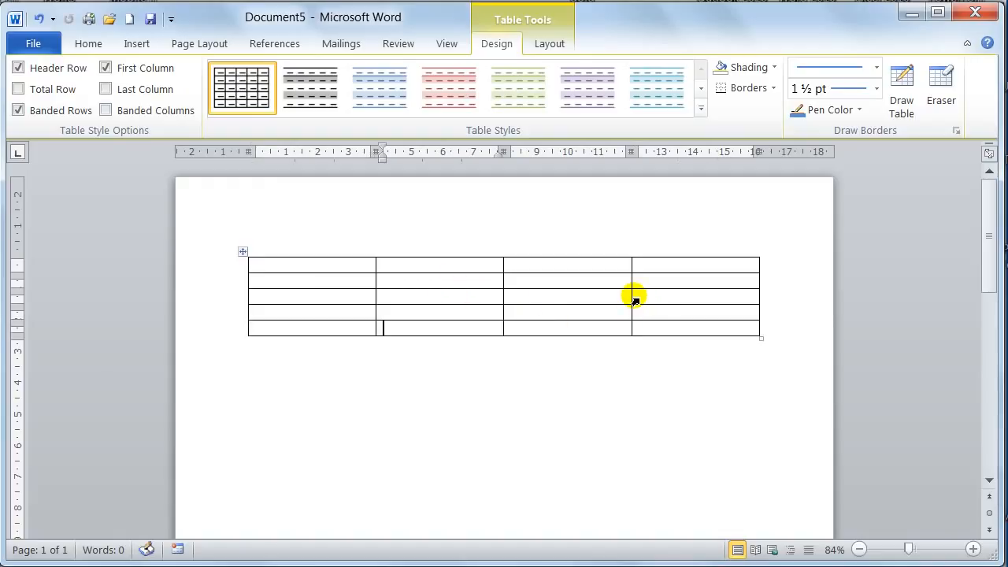
key(Tab)
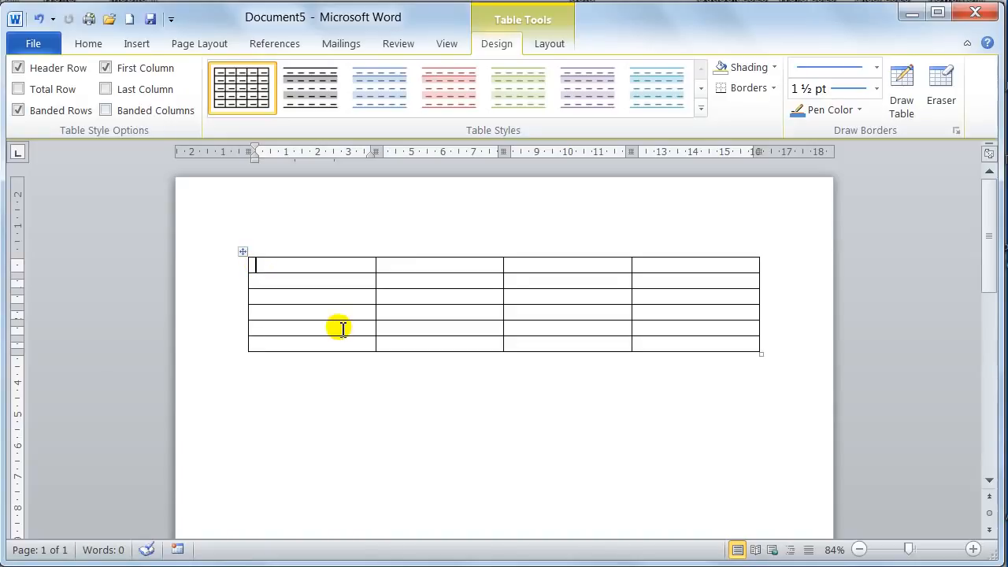
Enter the column headings Name, Town, Pcode and Tel in the table's first row.
text(Name)
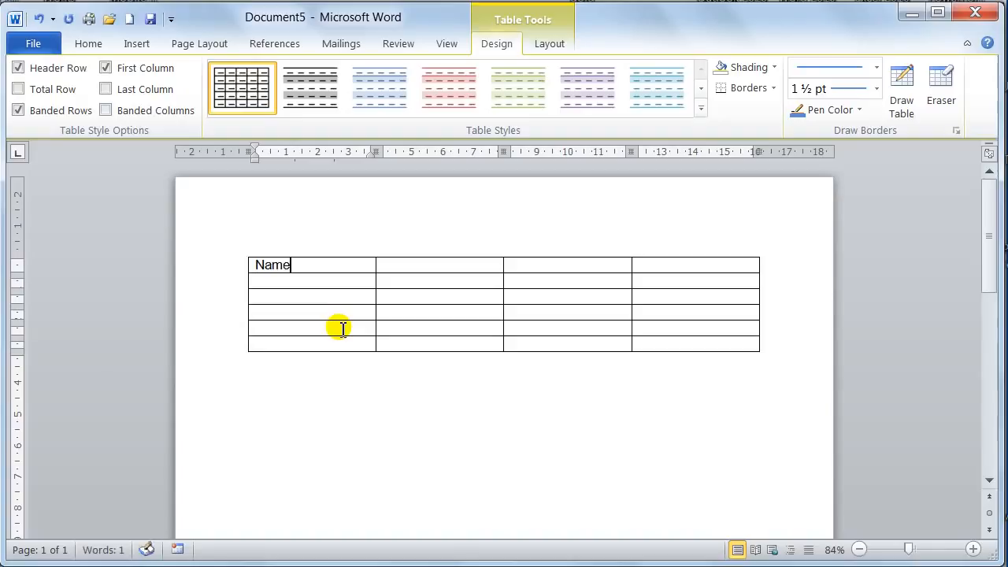
key(Tab)
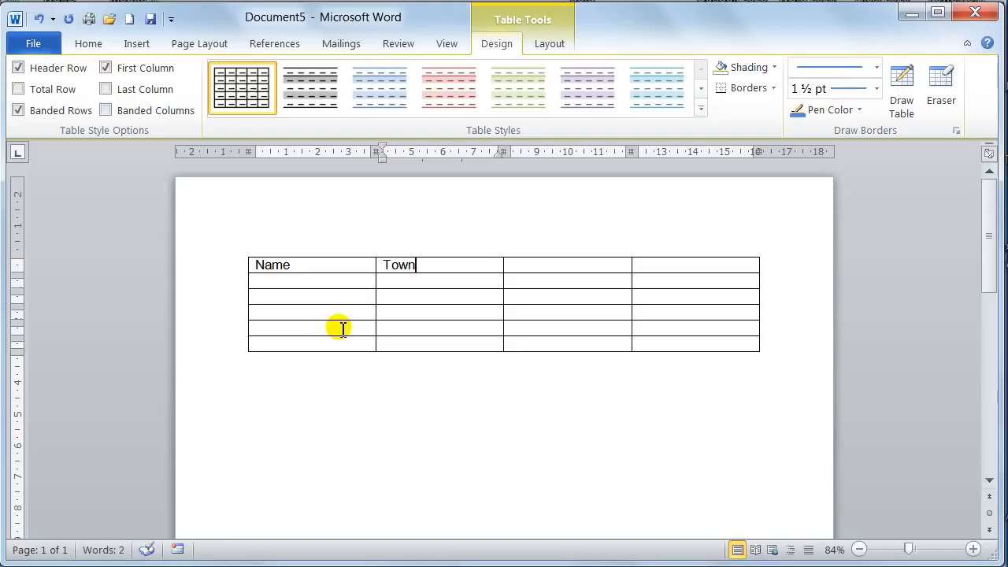
key(Tab)
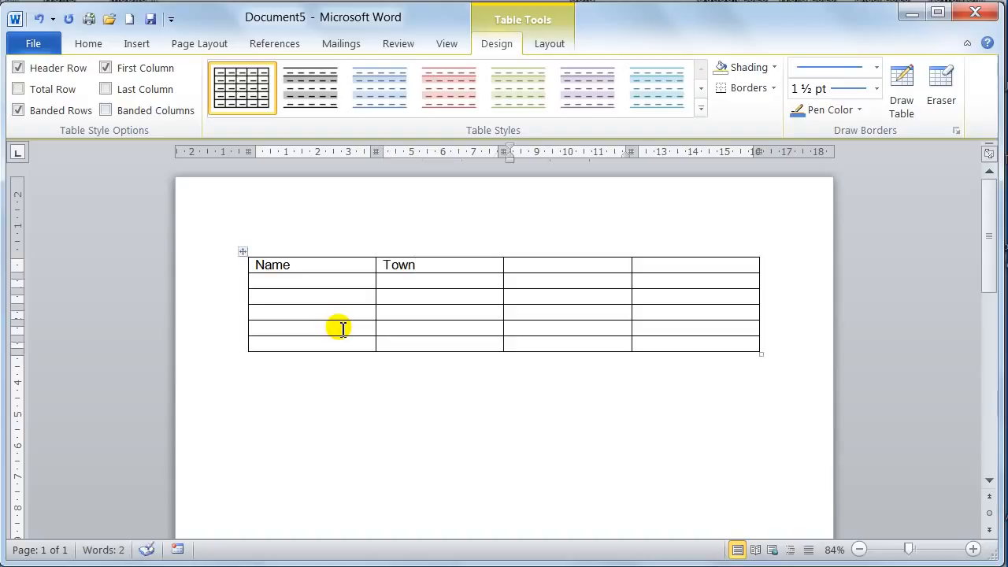
text(Pcode)
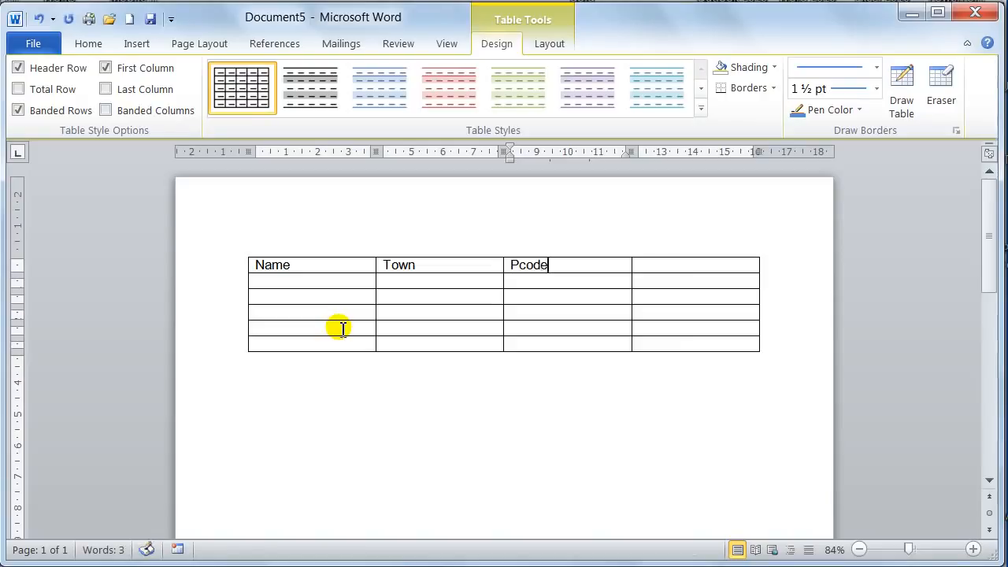
key(Tab)
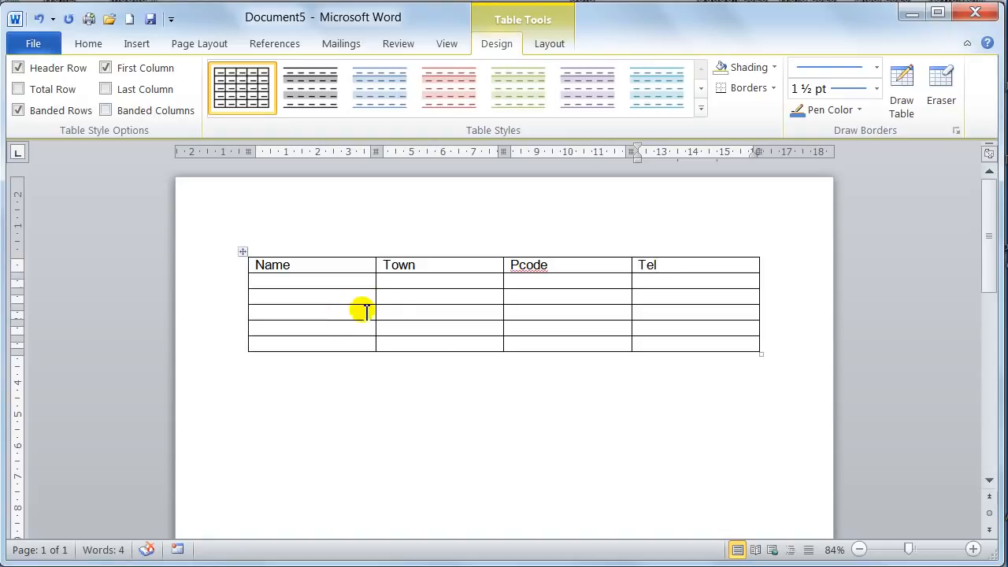
Select all four heading cells and format their text as centered, bold and orange.
click(253, 271)
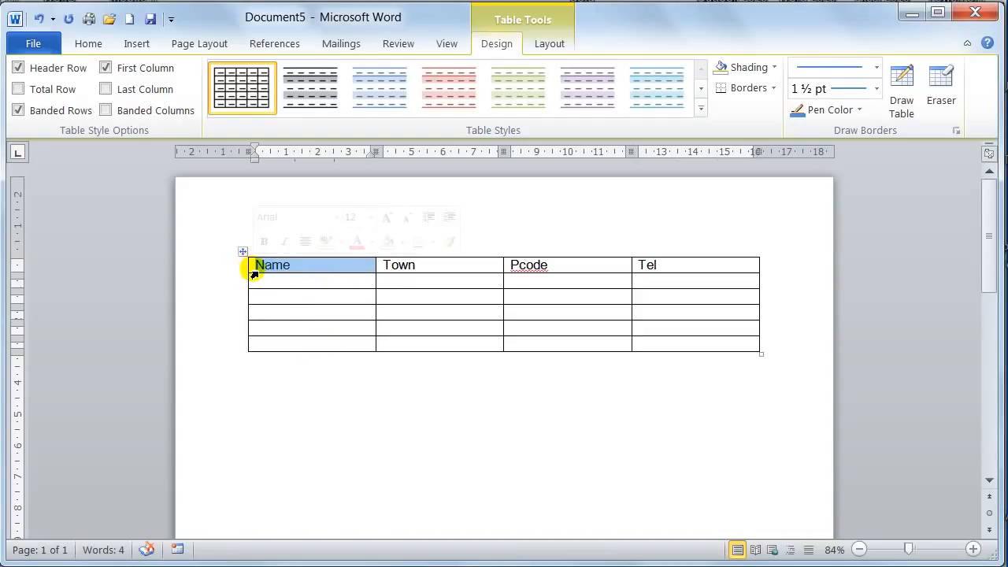
drag(254, 270, 555, 279)
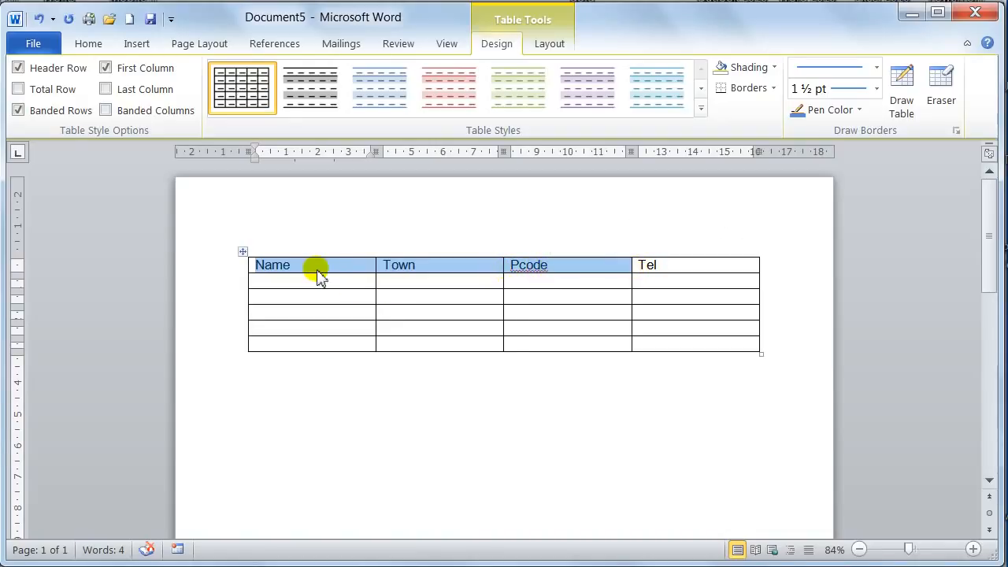
click(259, 276)
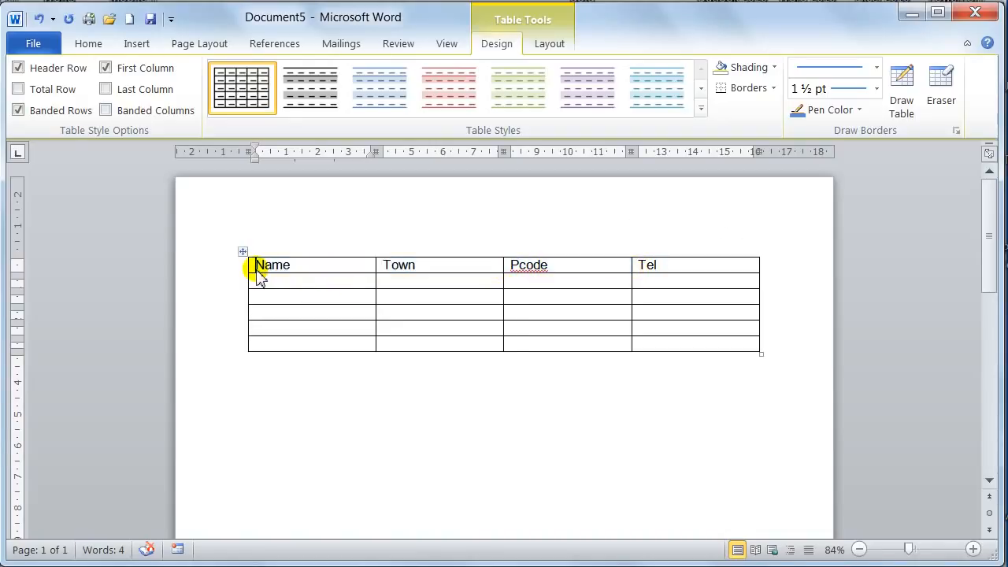
drag(253, 273, 656, 268)
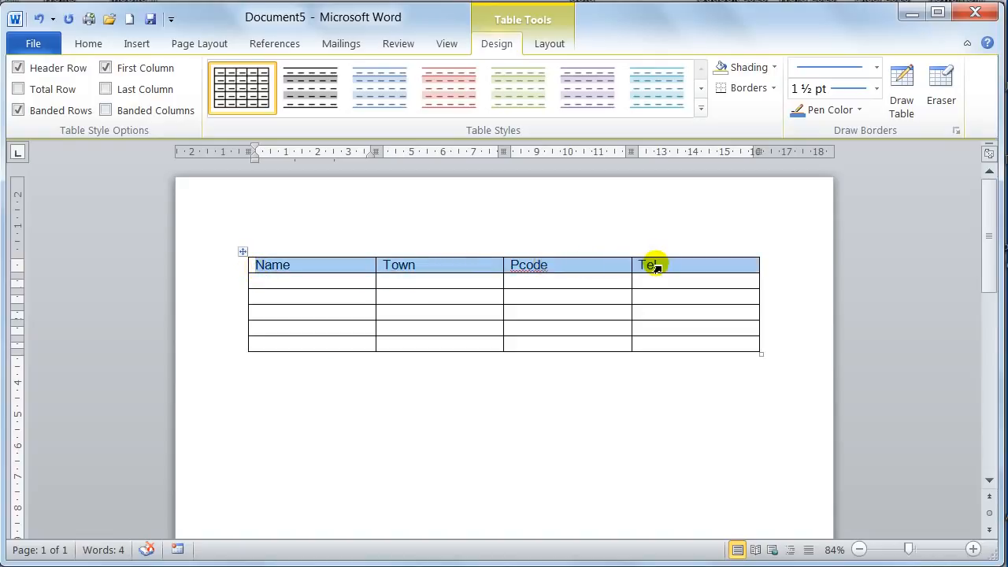
click(89, 44)
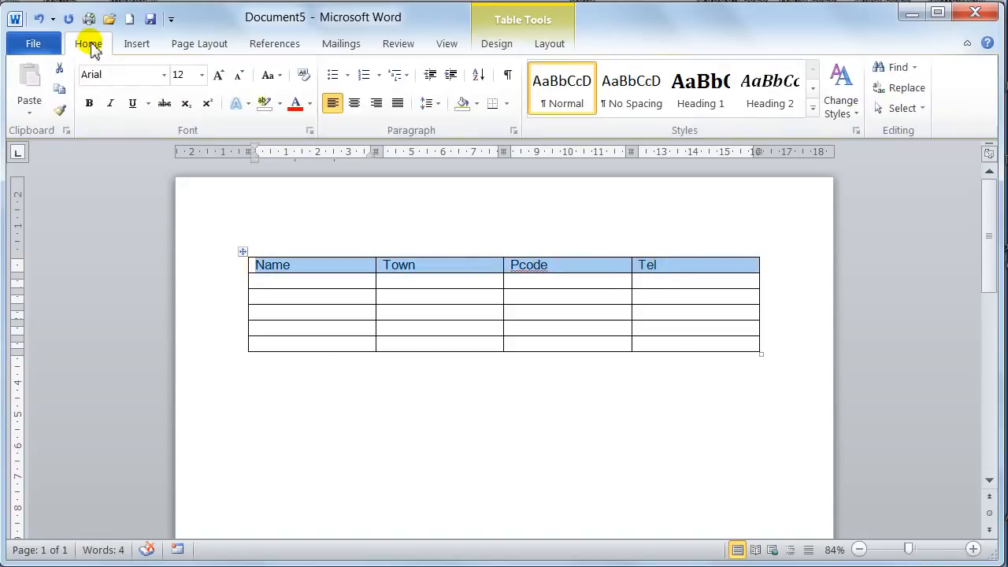
click(355, 109)
click(89, 105)
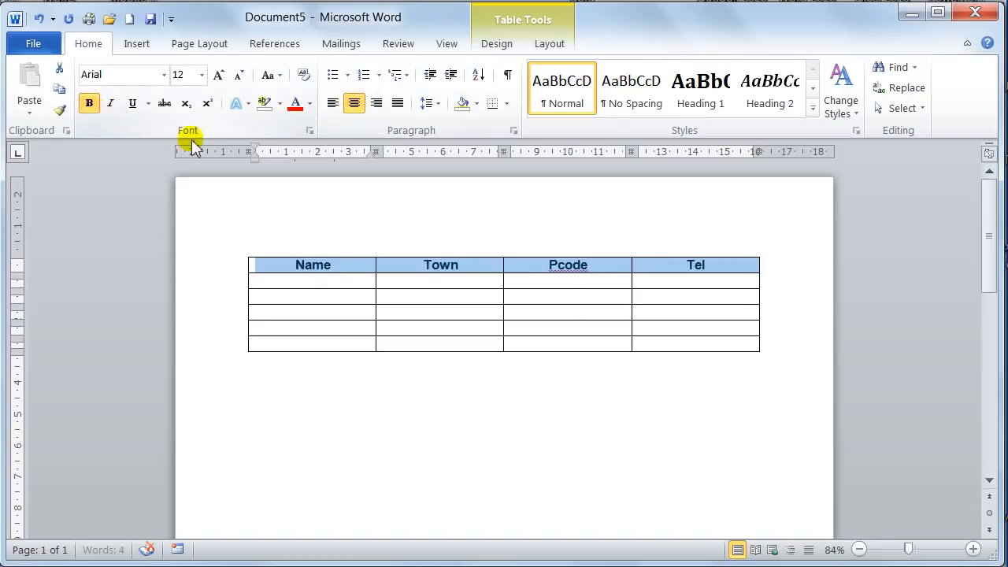
click(310, 103)
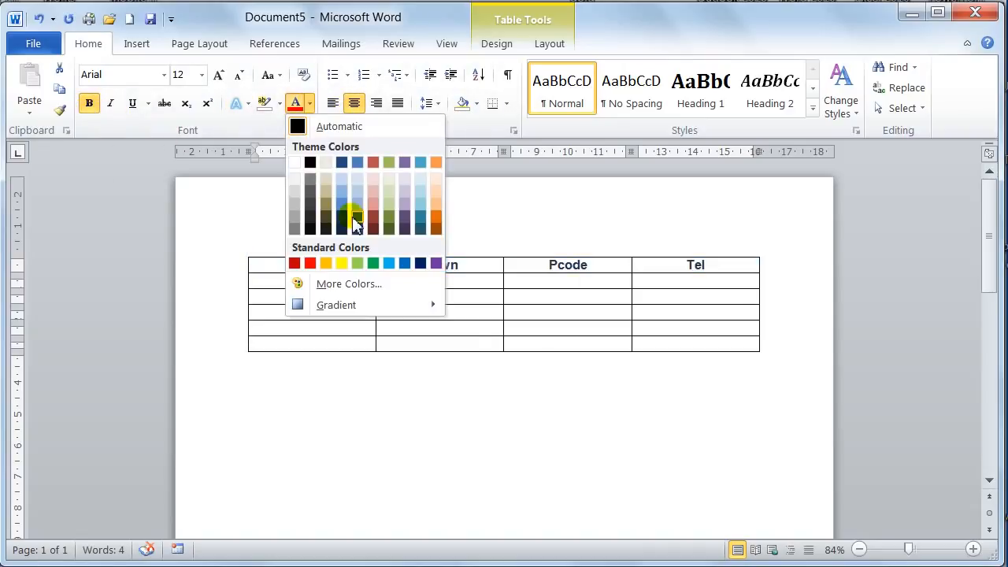
click(437, 214)
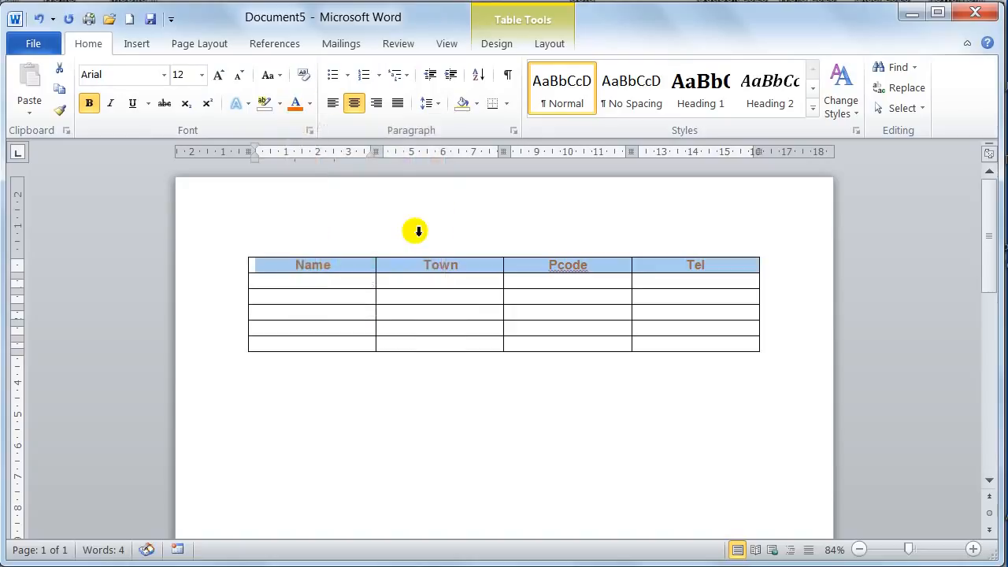
click(334, 282)
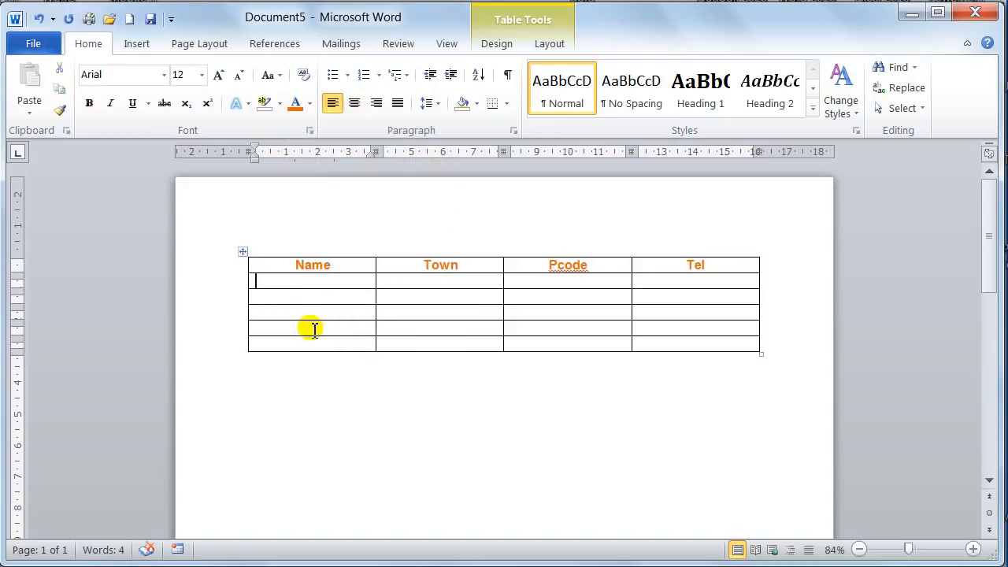
Undo the heading row's font color, bold and centering, and place the cursor in the second row's first cell.
key(ctrl+z)
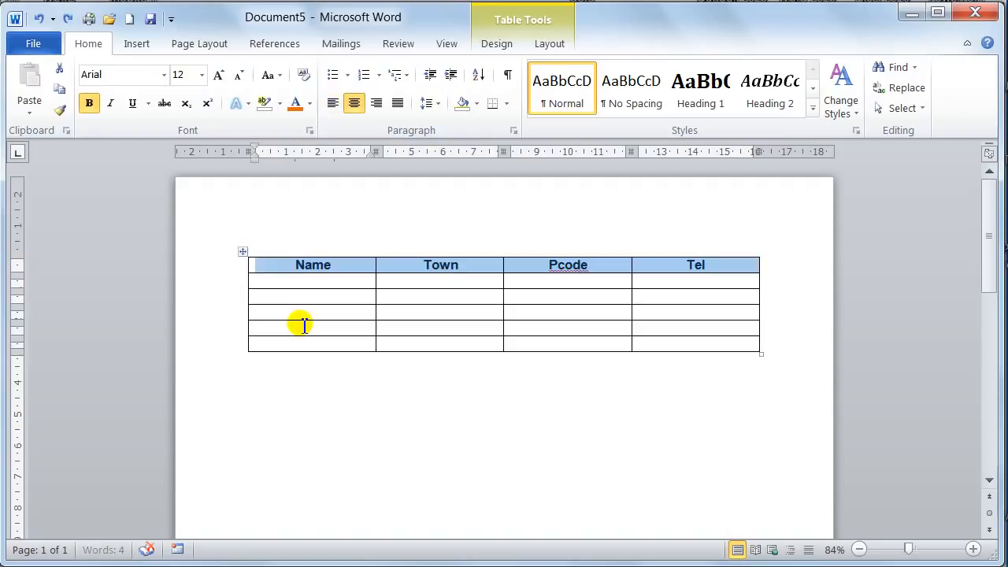
key(ctrl+z)
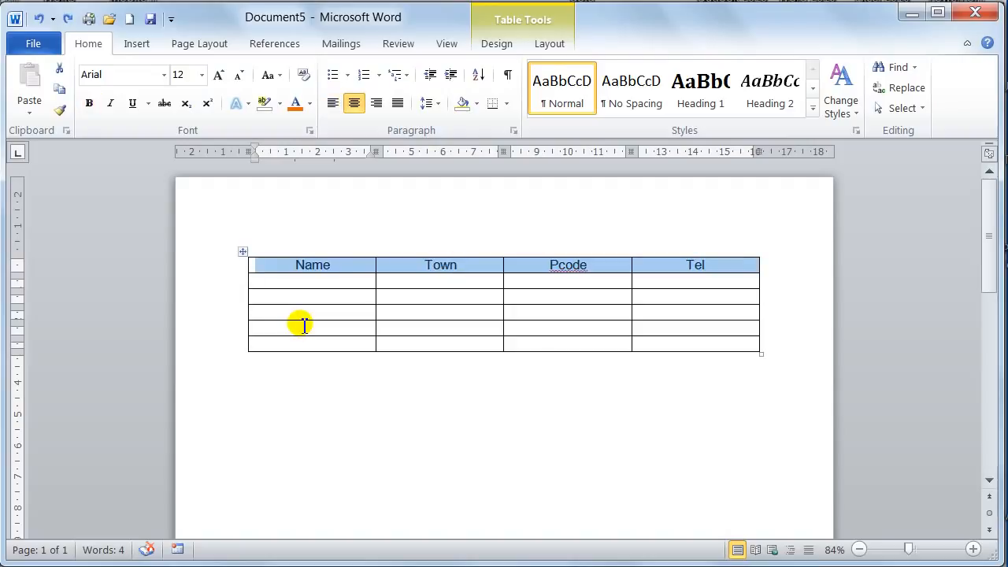
key(ctrl+z)
click(284, 281)
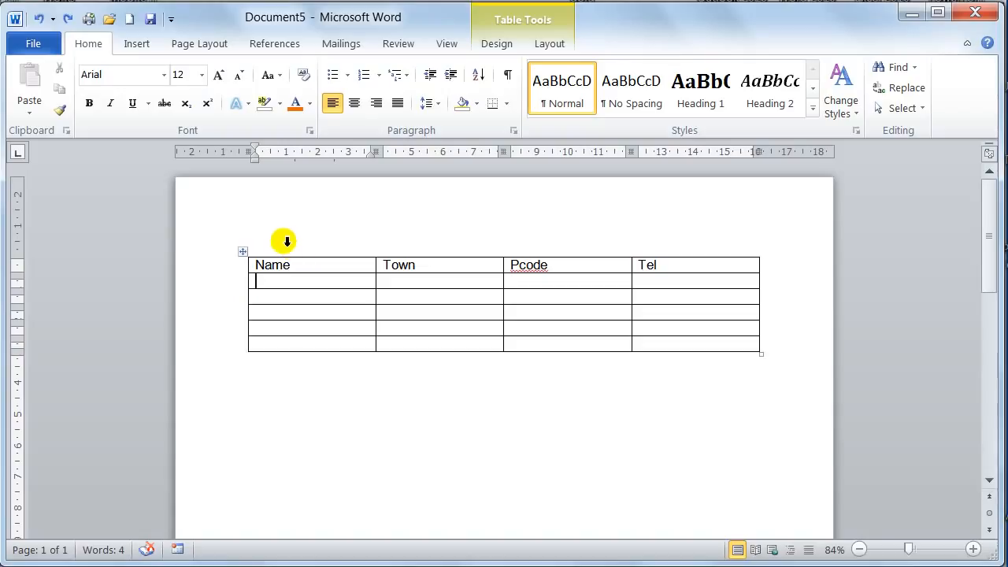
Select the whole Name column, extend the selection across all four columns, and reselect only the Name column.
click(292, 241)
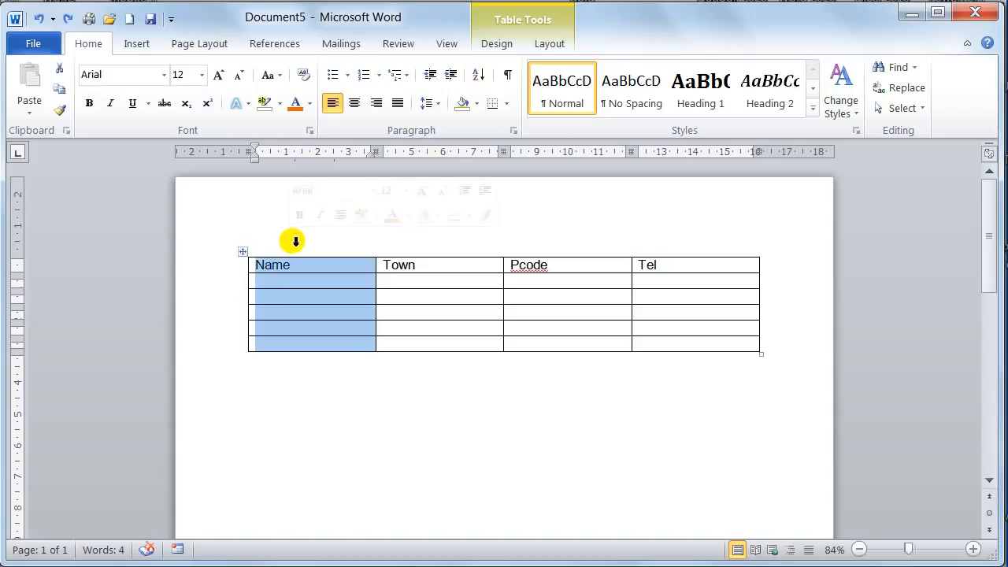
click(308, 284)
click(289, 248)
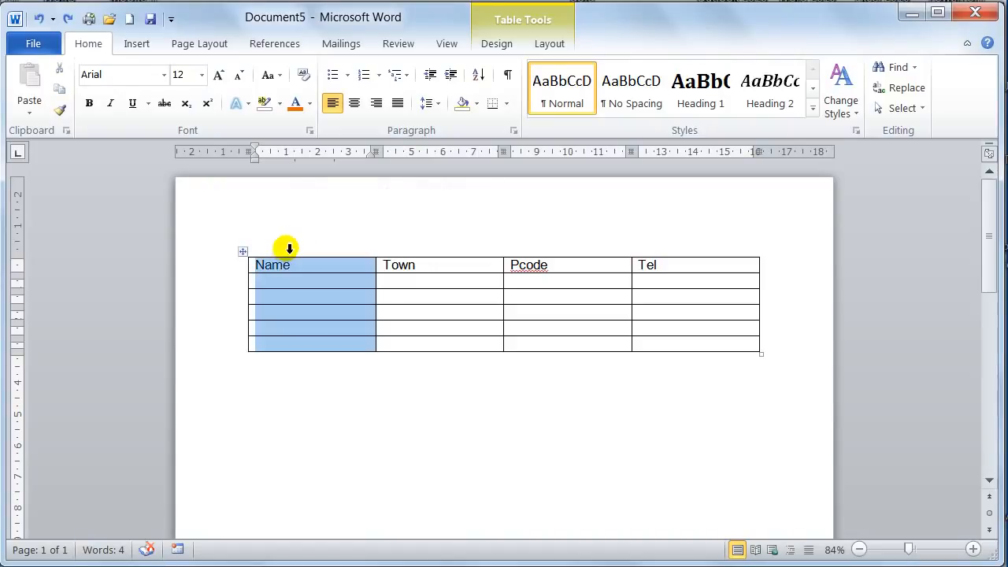
drag(289, 248, 660, 259)
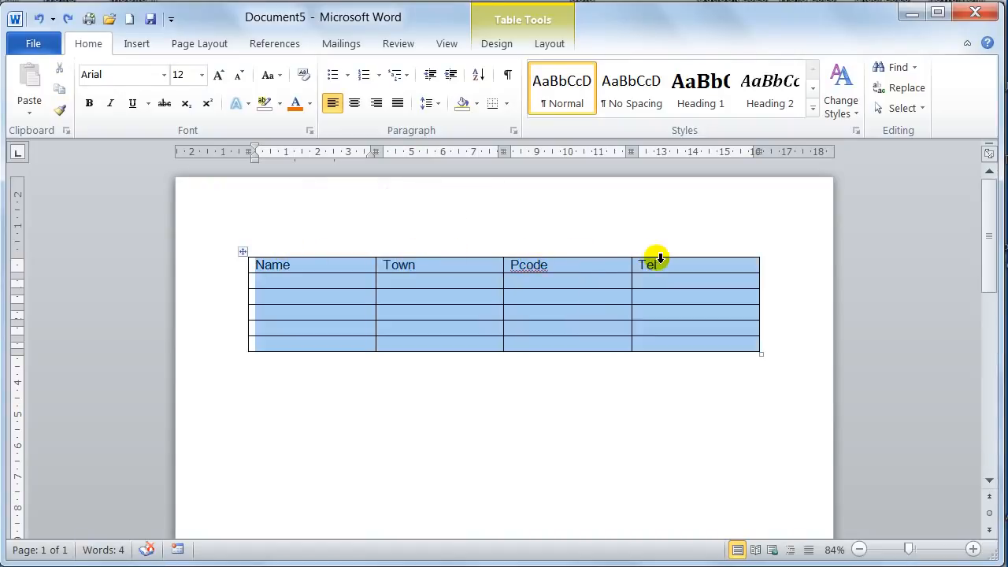
click(318, 240)
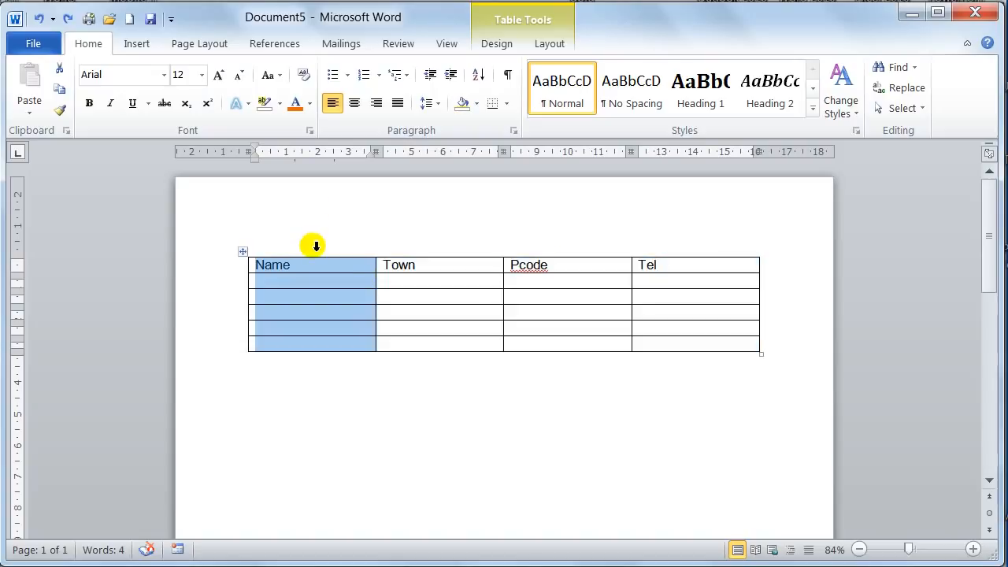
Select the entire second row, extend the selection down through the last row, and clear the selection.
click(255, 279)
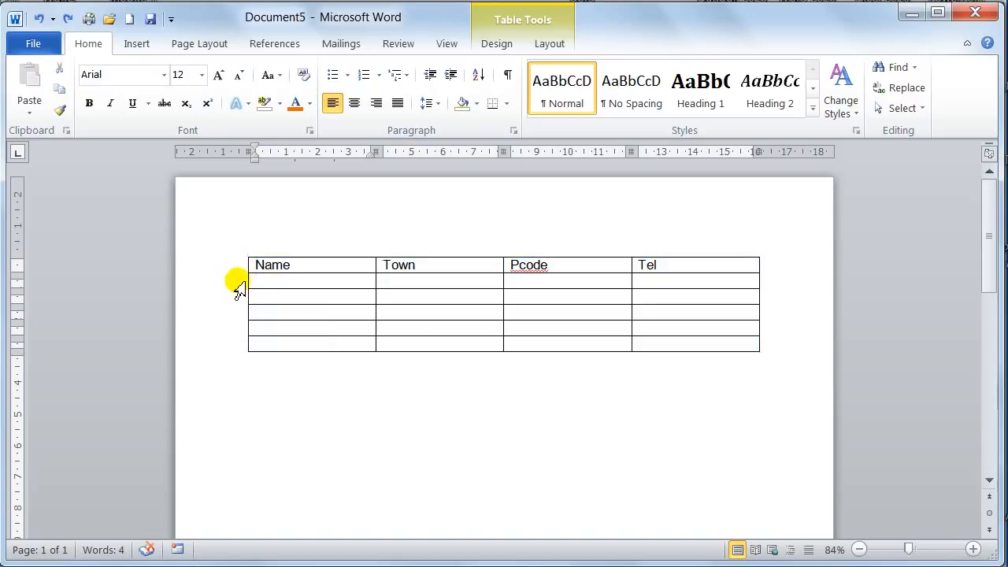
click(239, 288)
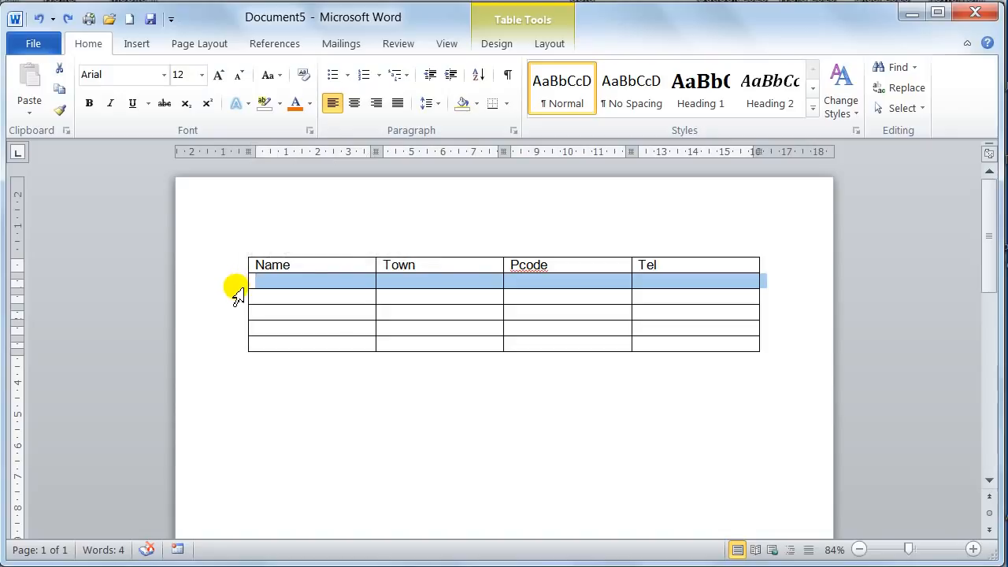
drag(238, 293, 236, 342)
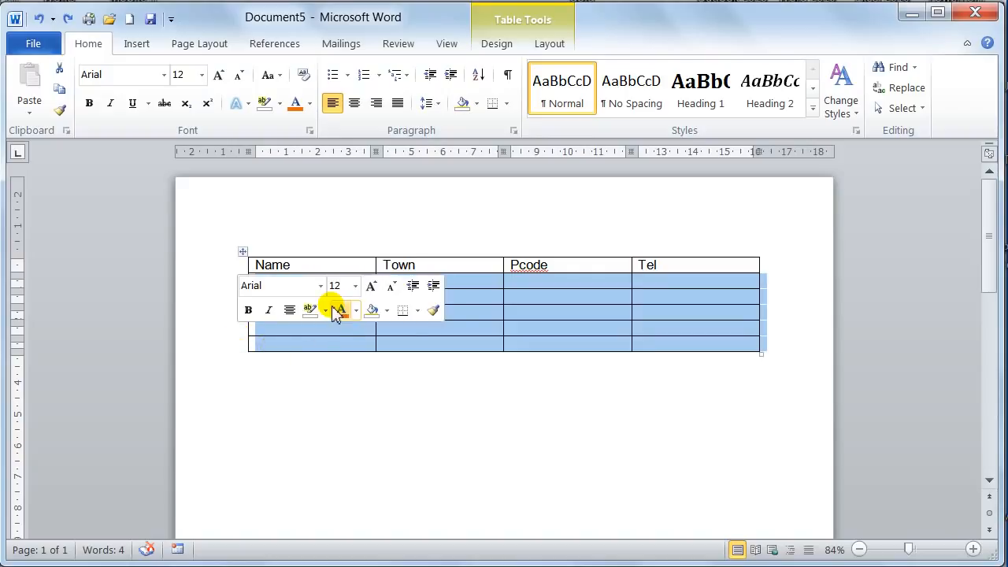
click(476, 307)
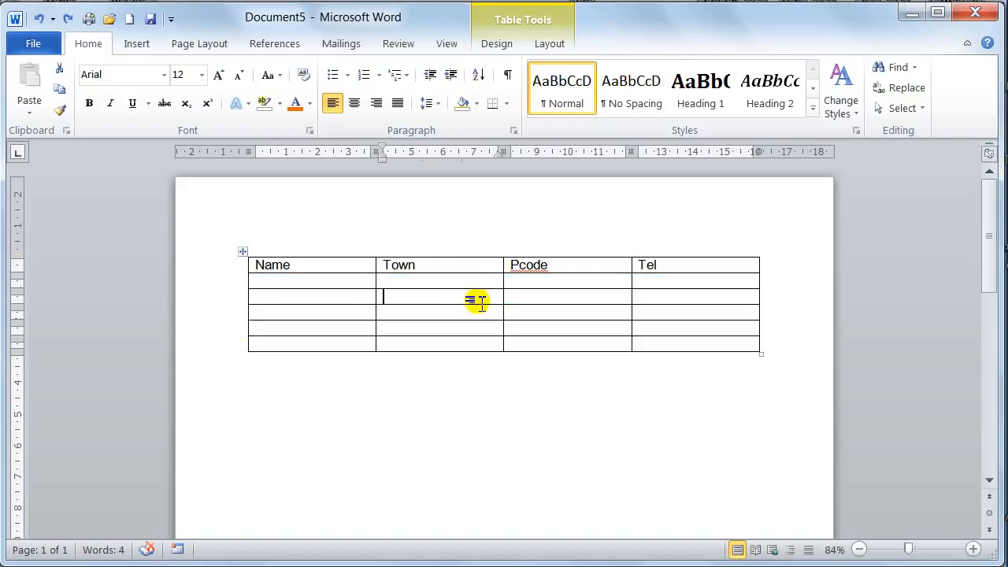
Enter a person's first name in the second row's Name cell and Saltburn in its Town cell.
click(317, 280)
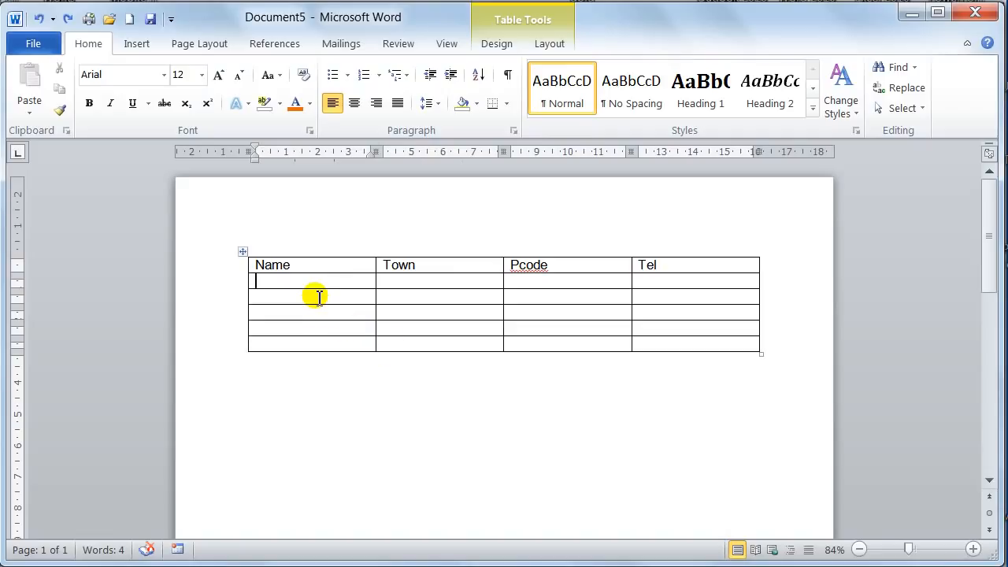
text(Ma)
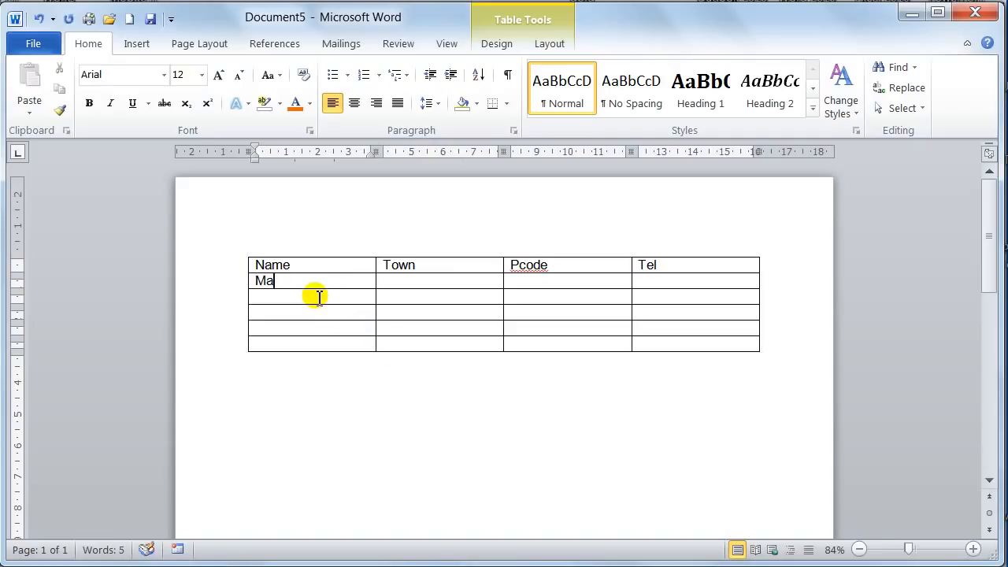
text(ry)
key(Tab)
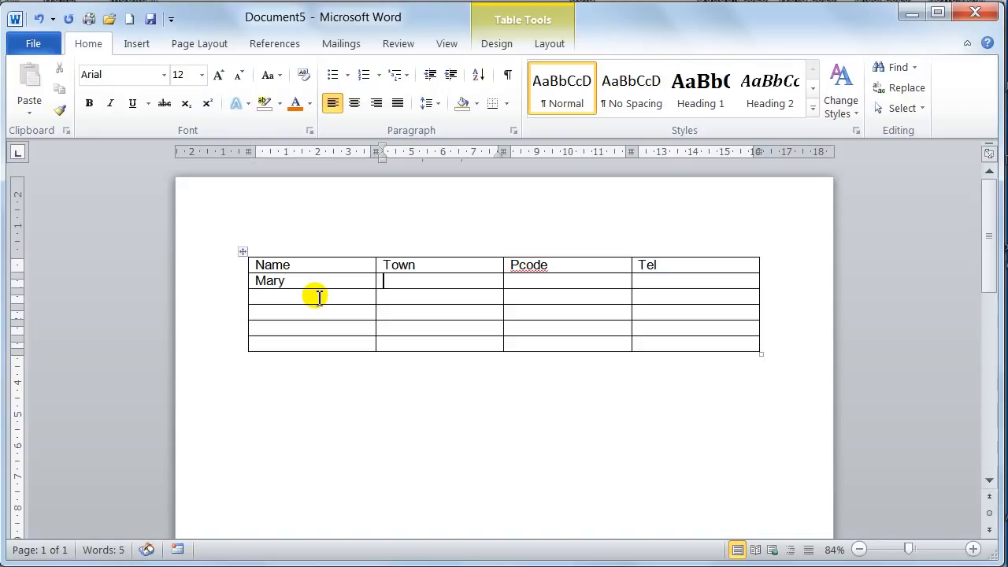
text(Saltbur)
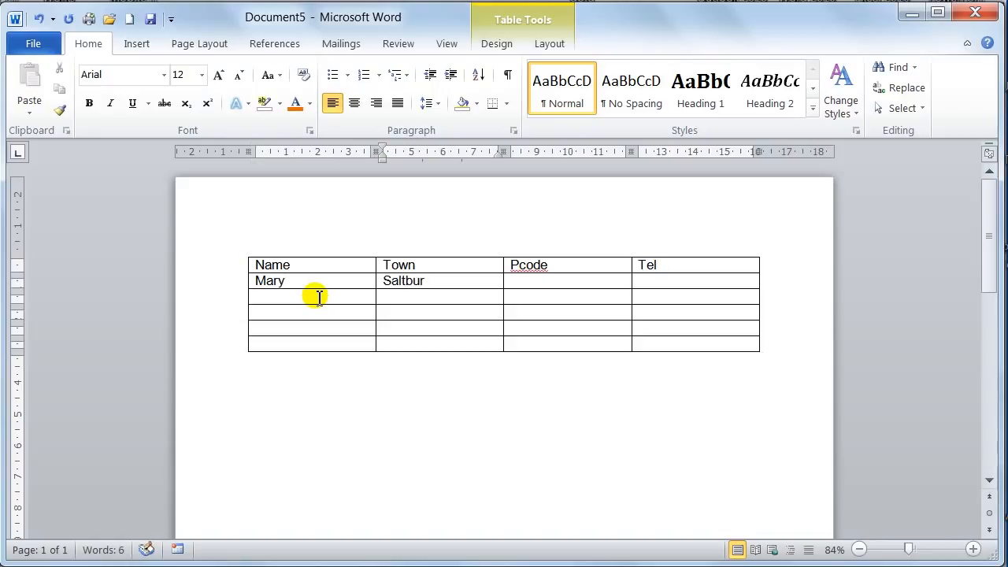
text(n)
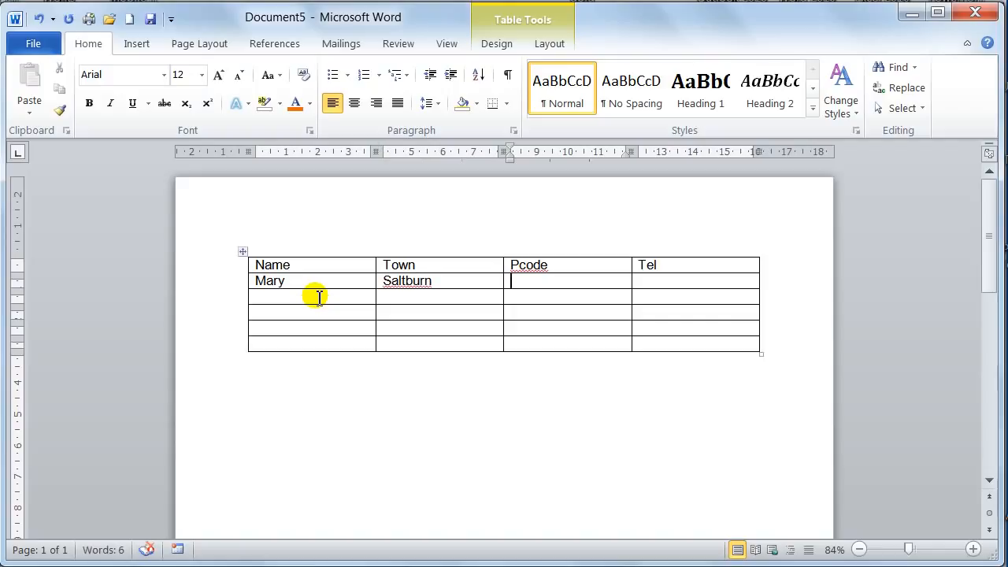
Fill in the postcode and telephone number in the second row's Pcode and Tel cells.
key(Tab)
text(SA4)
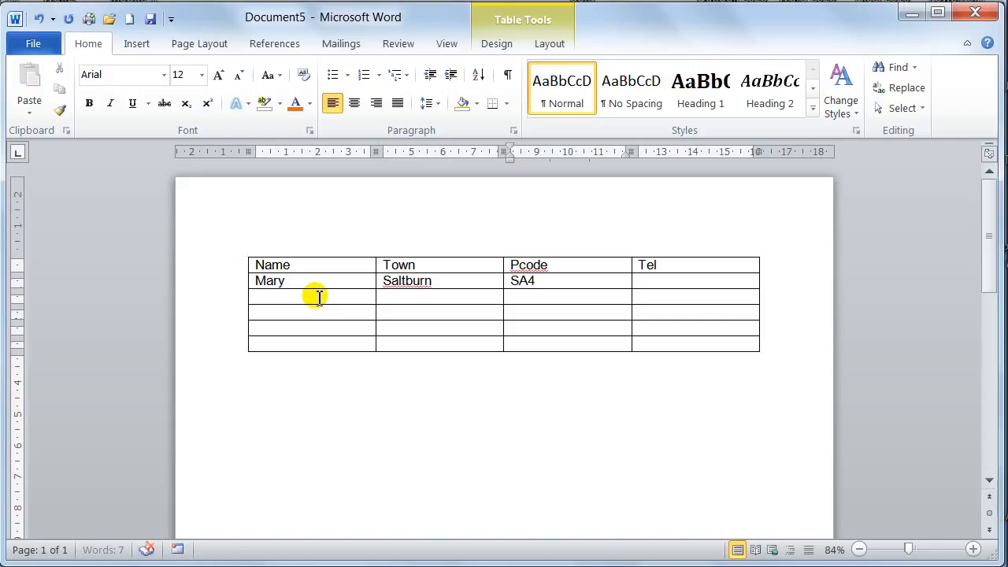
text( 6TY)
key(Tab)
text(1)
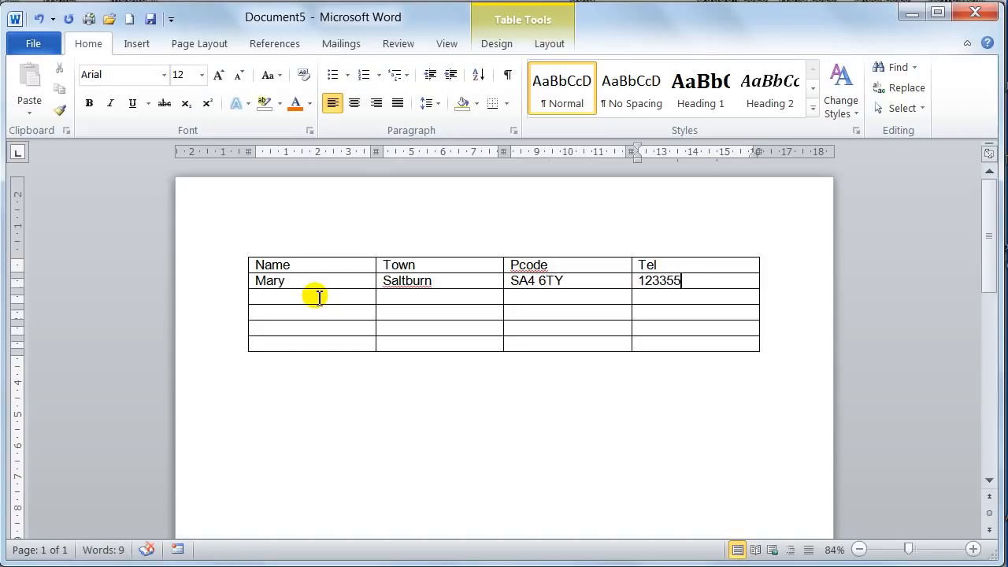
Insert a blank row directly above the Saltburn row.
click(304, 282)
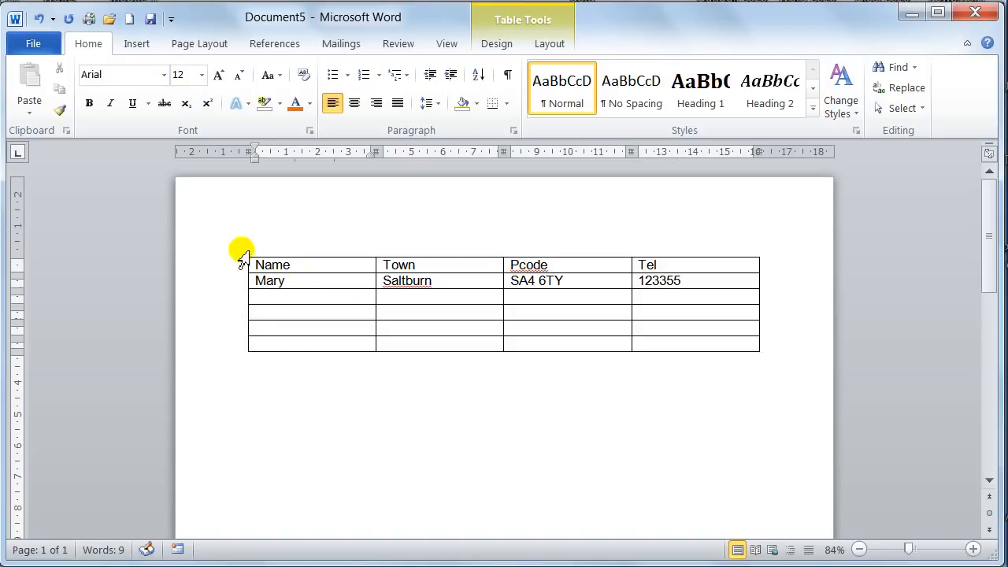
click(549, 44)
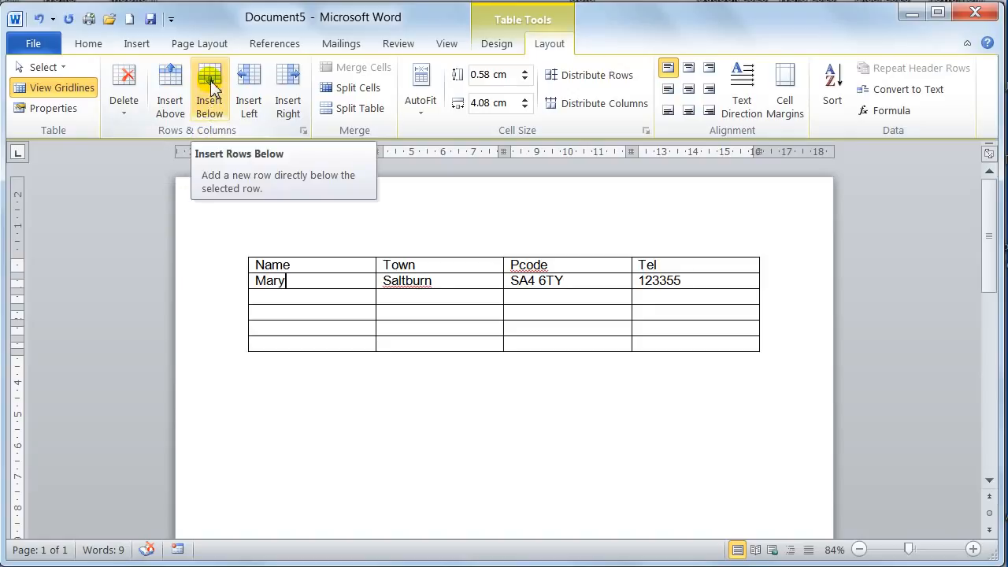
click(170, 93)
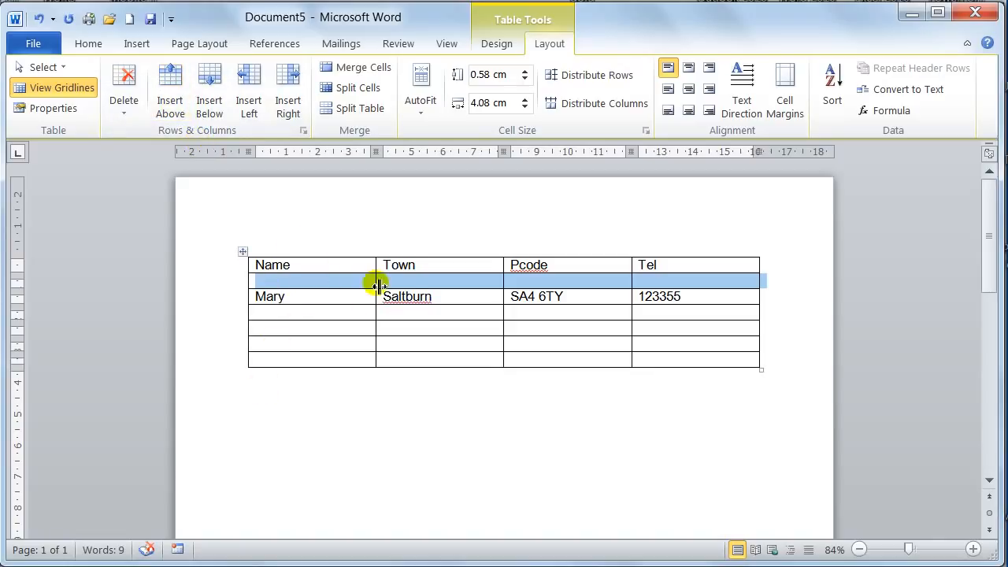
Insert a column before the Town column and undo it, and insert one after Town and undo that too.
click(441, 268)
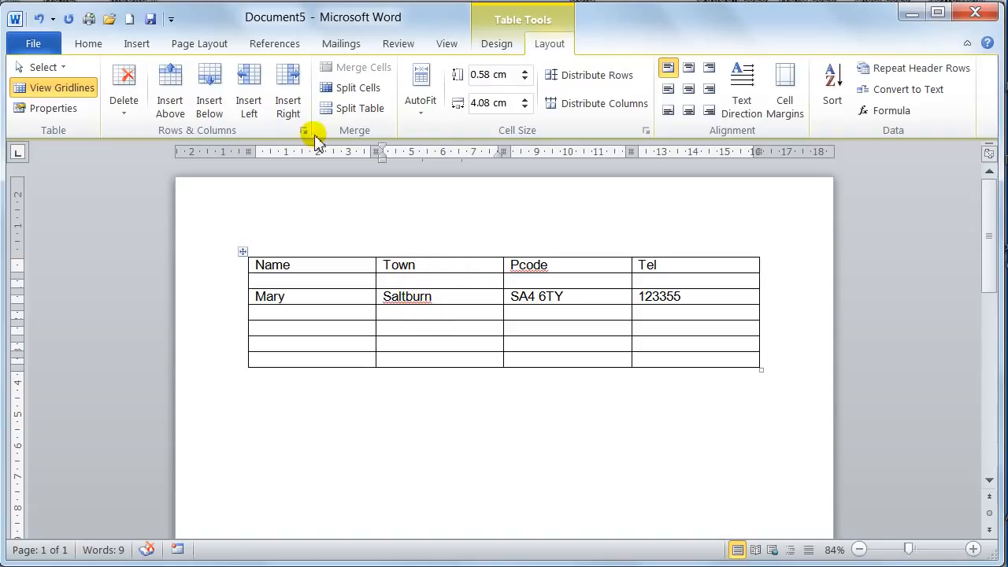
click(252, 111)
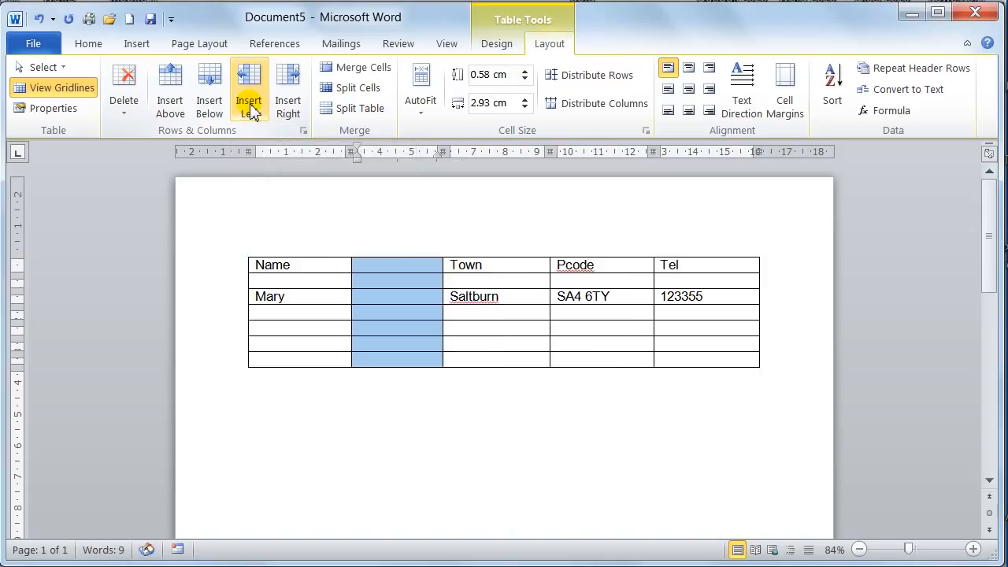
key(ctrl+z)
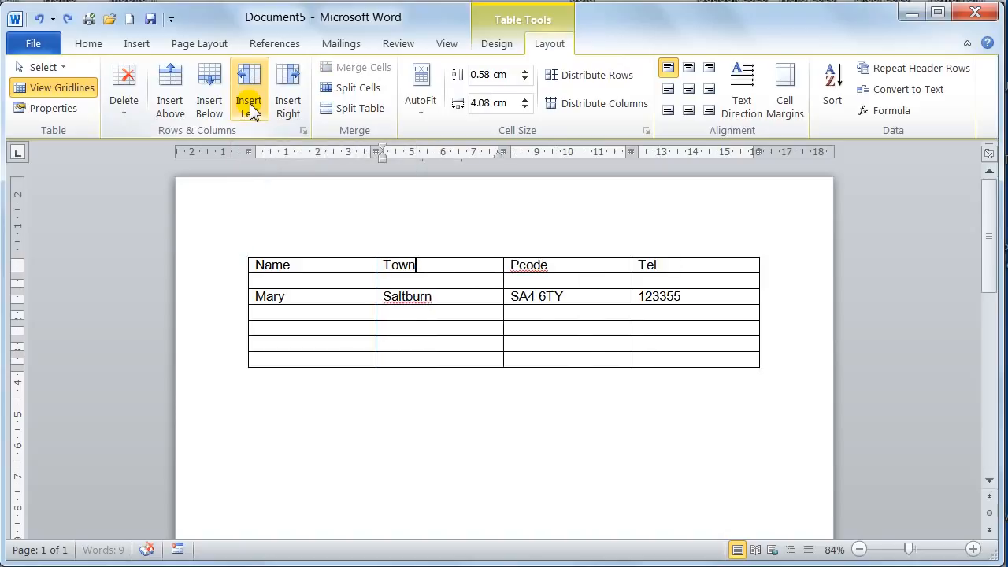
click(289, 109)
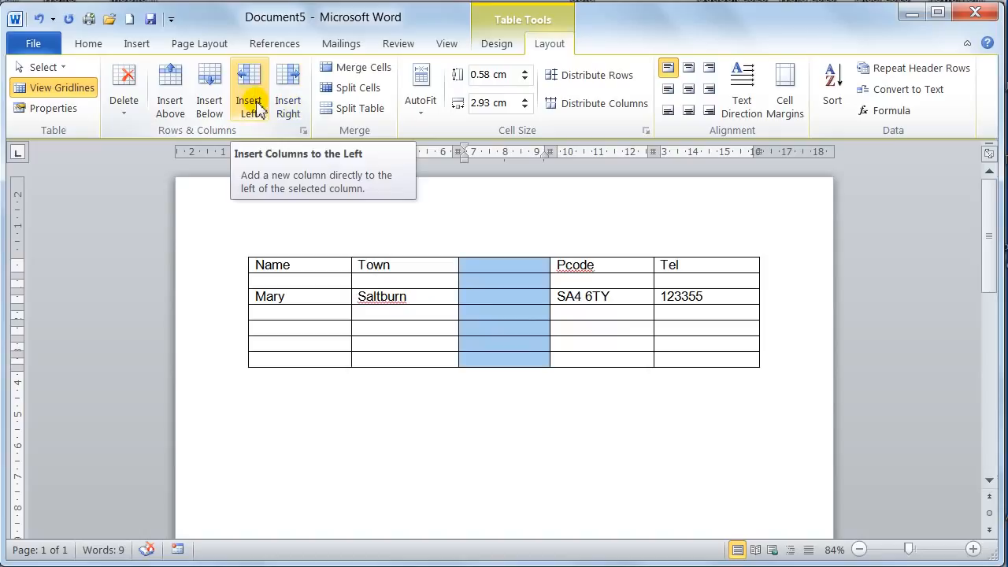
key(ctrl+z)
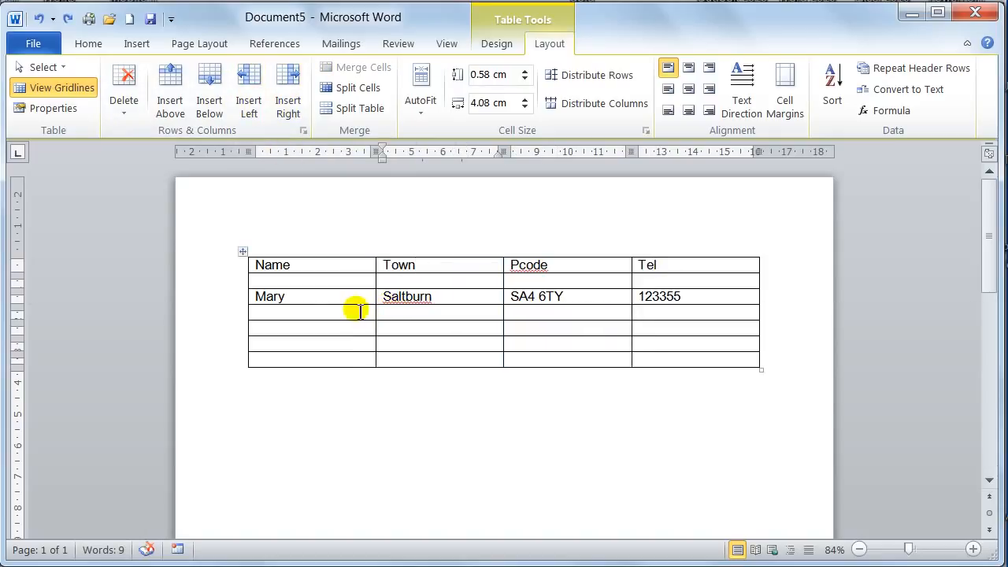
Delete the blank row between the heading row and the Saltburn row.
click(344, 281)
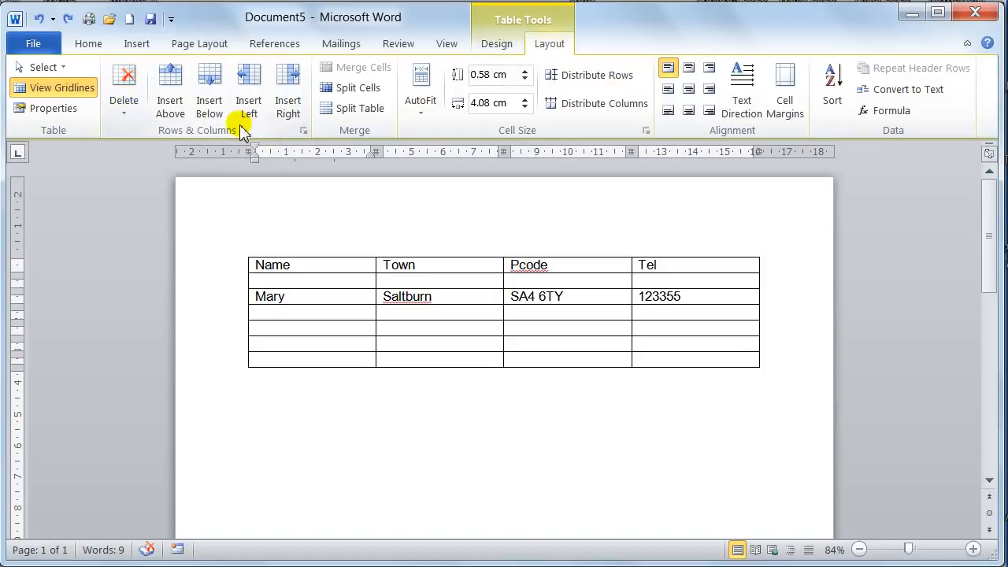
click(122, 118)
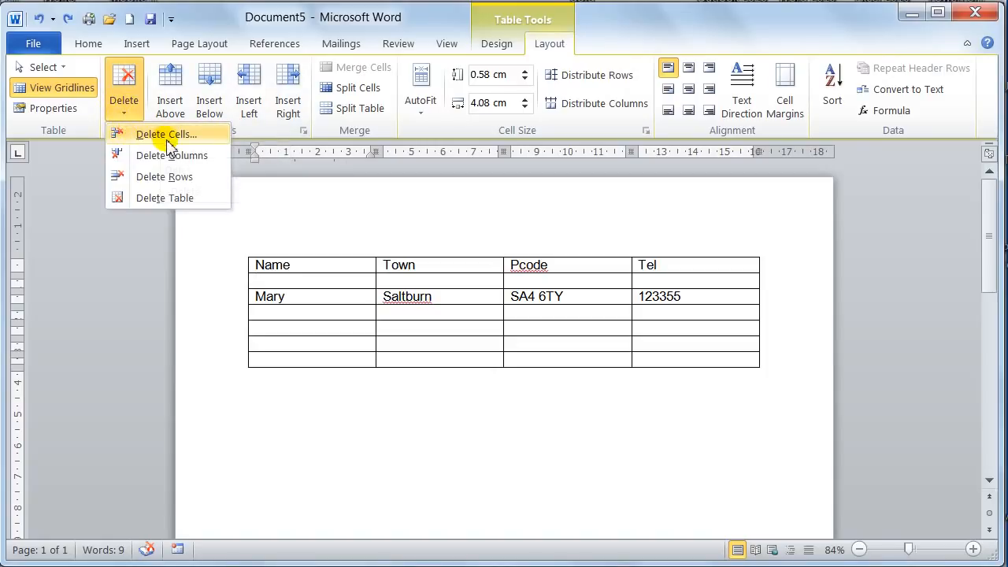
click(163, 180)
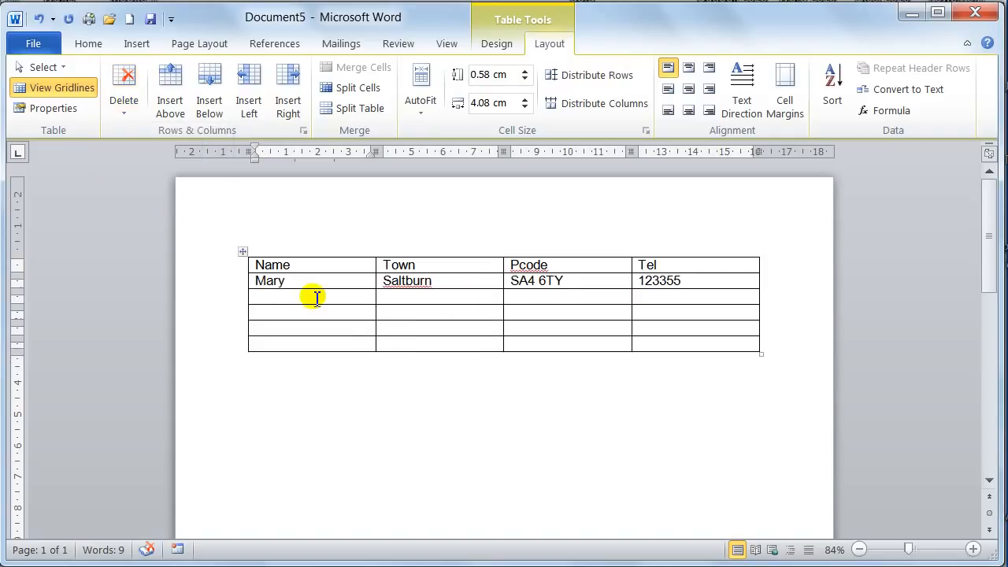
Delete the entire Town column from the table.
click(128, 118)
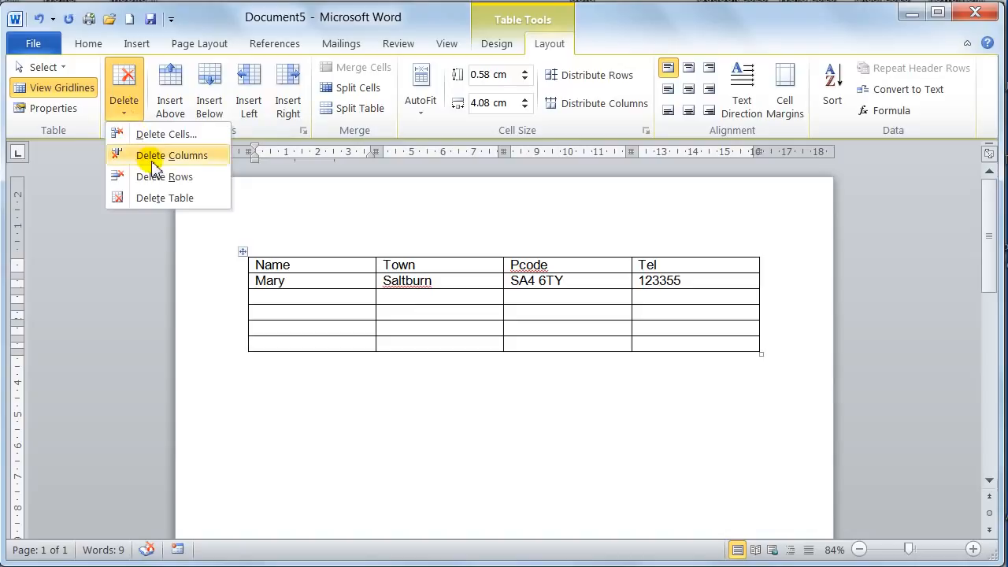
click(479, 285)
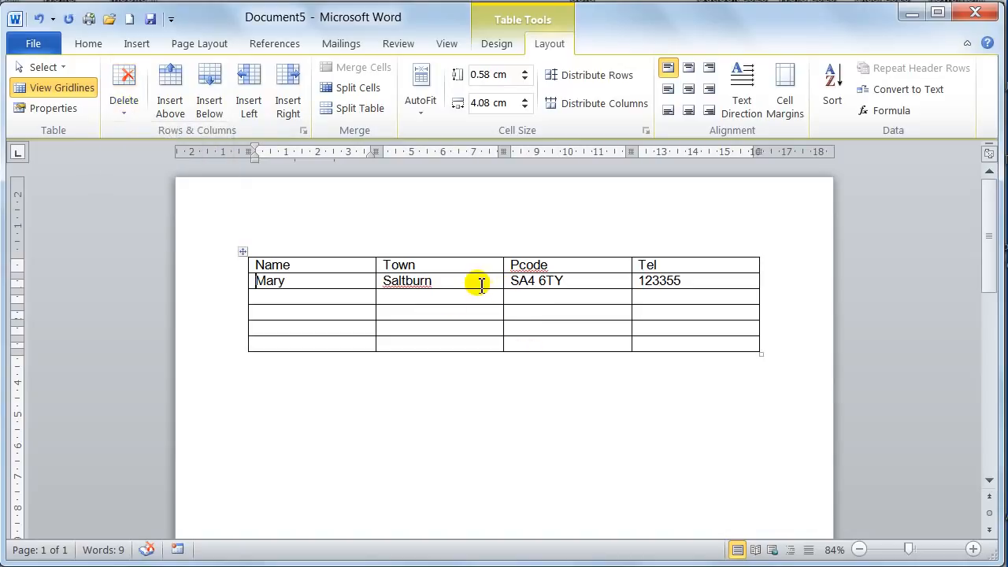
click(445, 285)
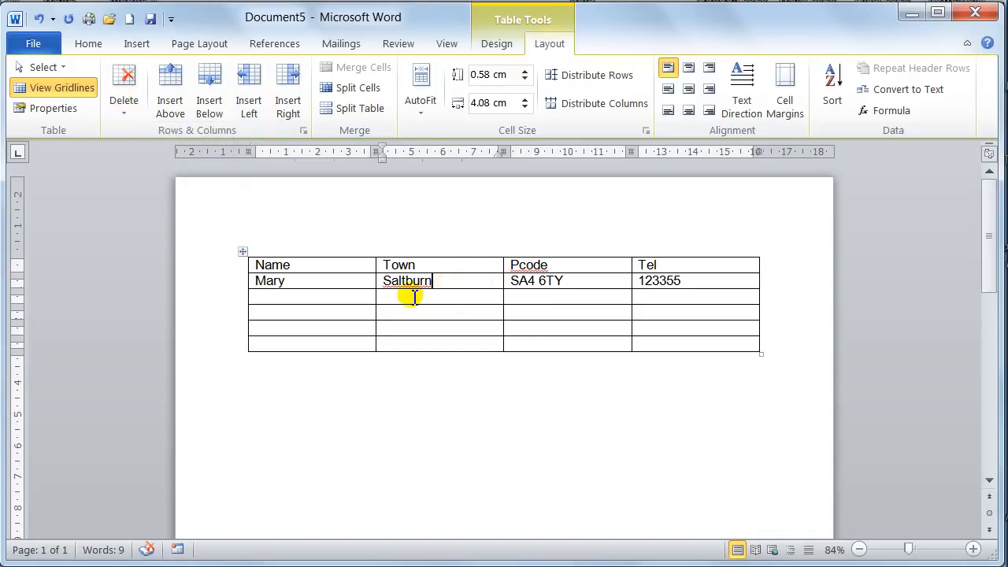
click(131, 110)
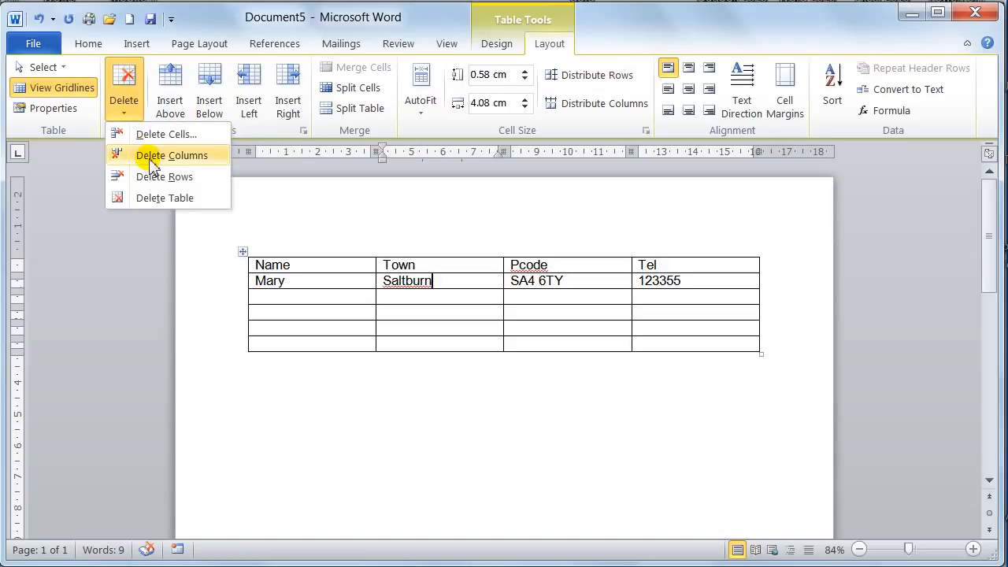
click(171, 155)
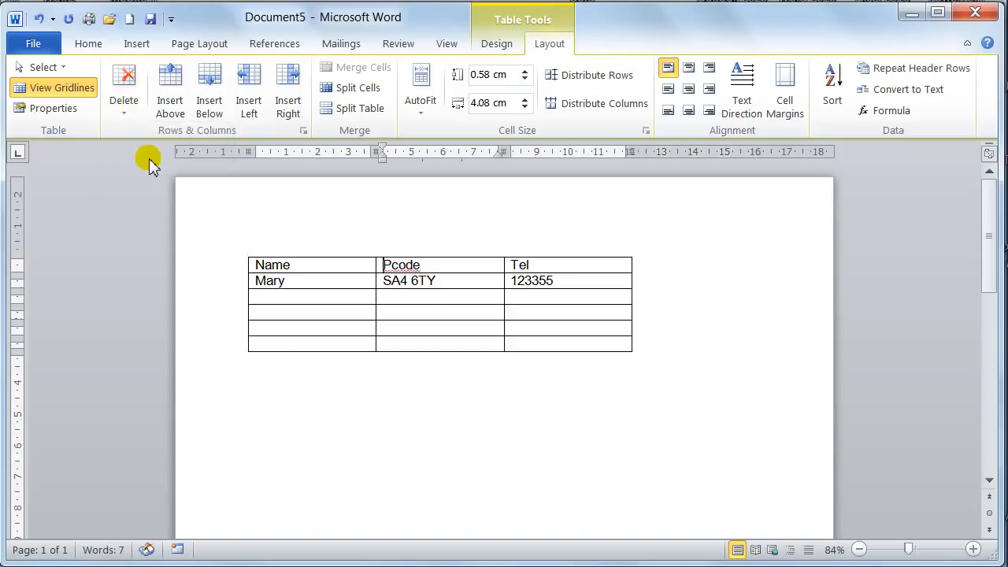
Delete the whole table, and undo both the table deletion and the Town column deletion.
click(126, 115)
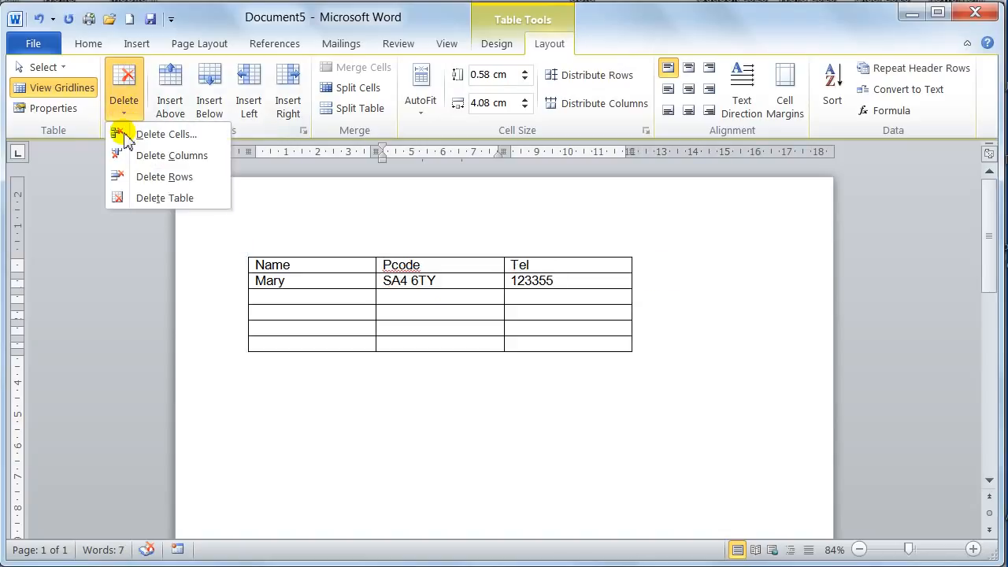
click(144, 198)
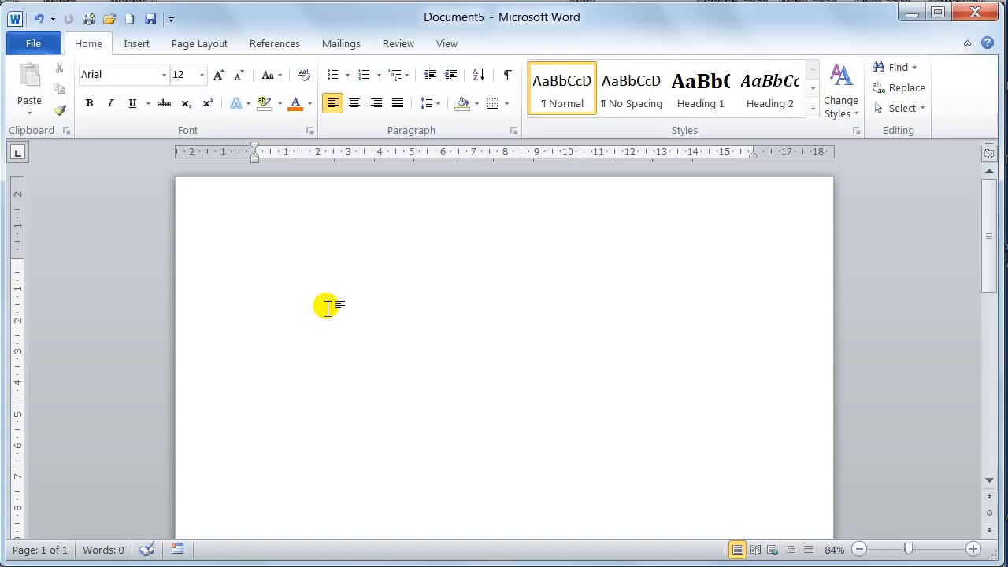
key(ctrl+z)
key(ctrl+z)
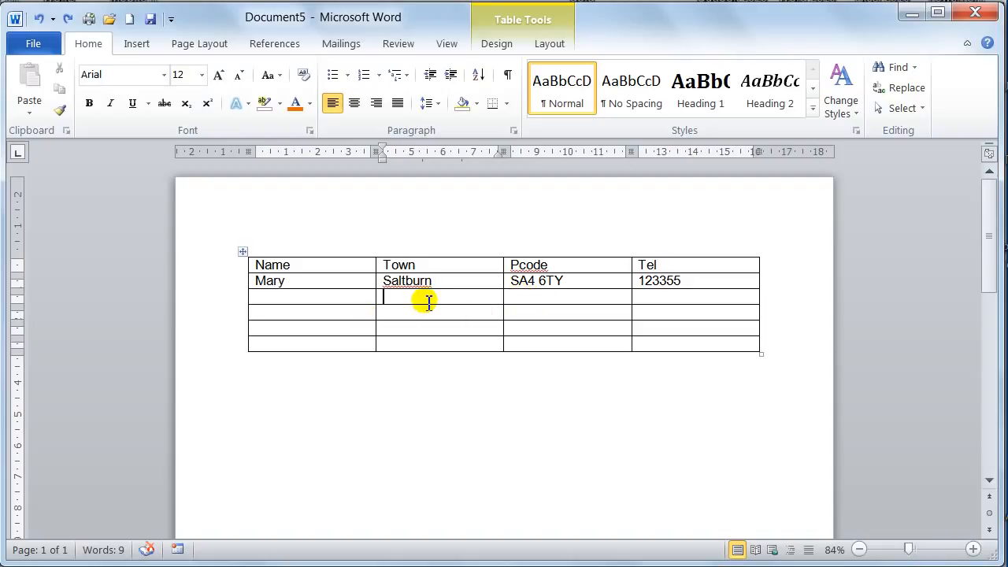
Enter Leeds in the third row's Town cell and a person's first name in its Name cell.
text(Leeds)
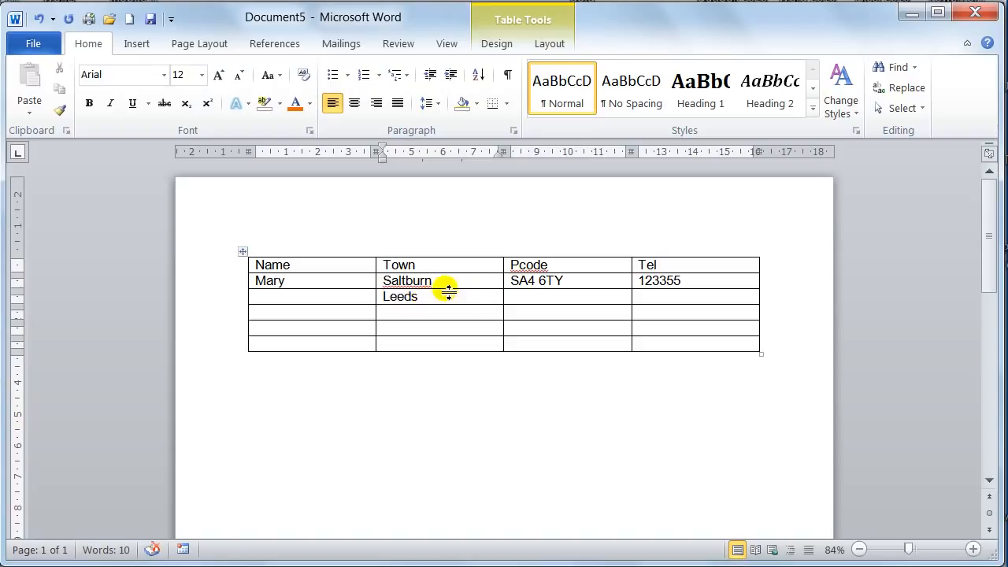
click(454, 281)
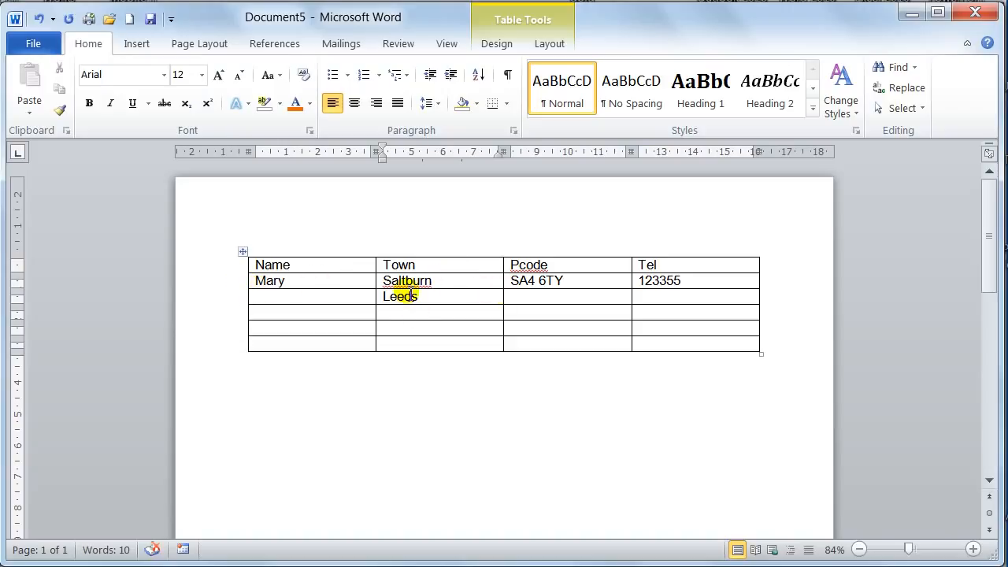
click(350, 295)
text(B)
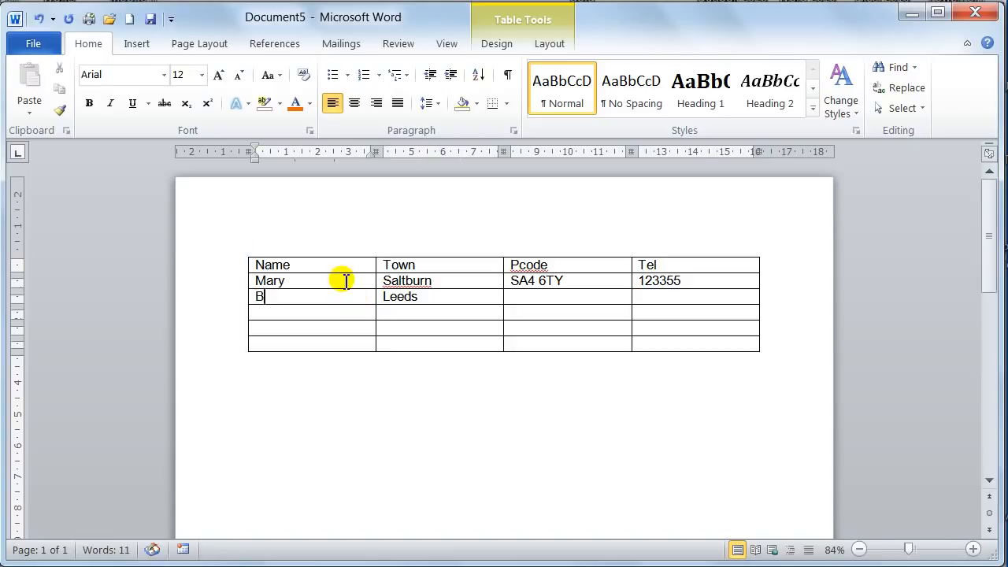
text(ob)
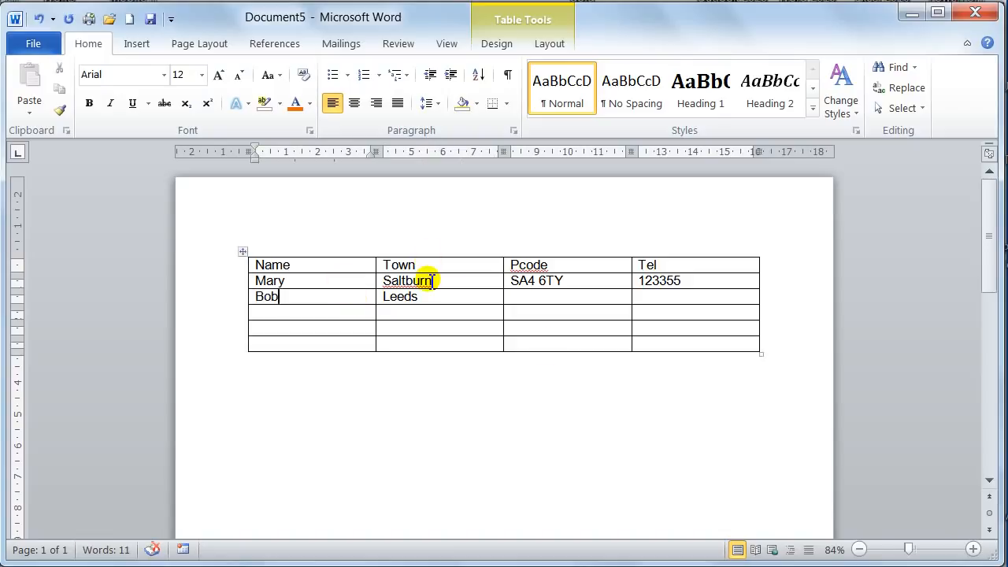
Delete only the Saltburn cell from the Town column, shifting the cells below it up.
click(432, 281)
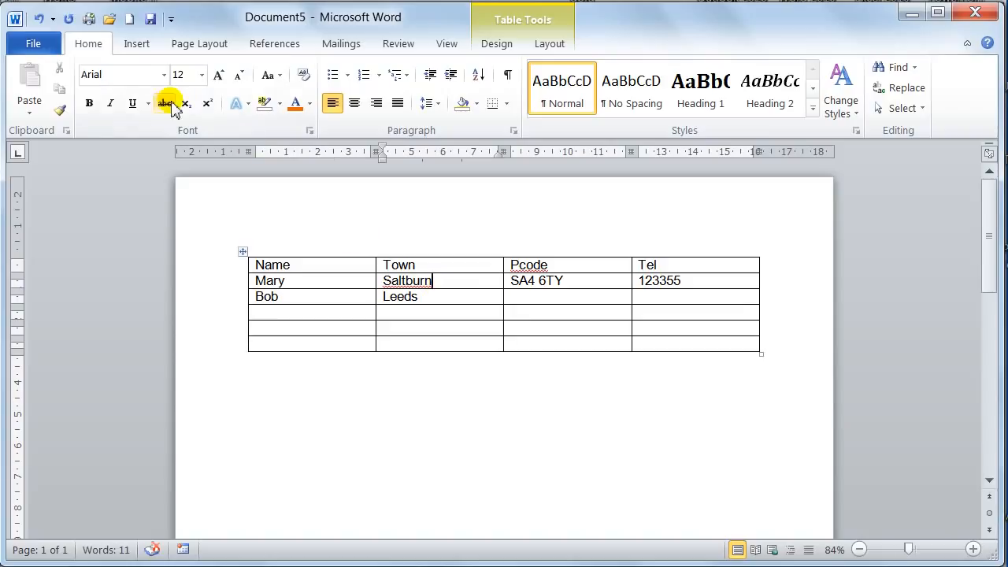
click(549, 43)
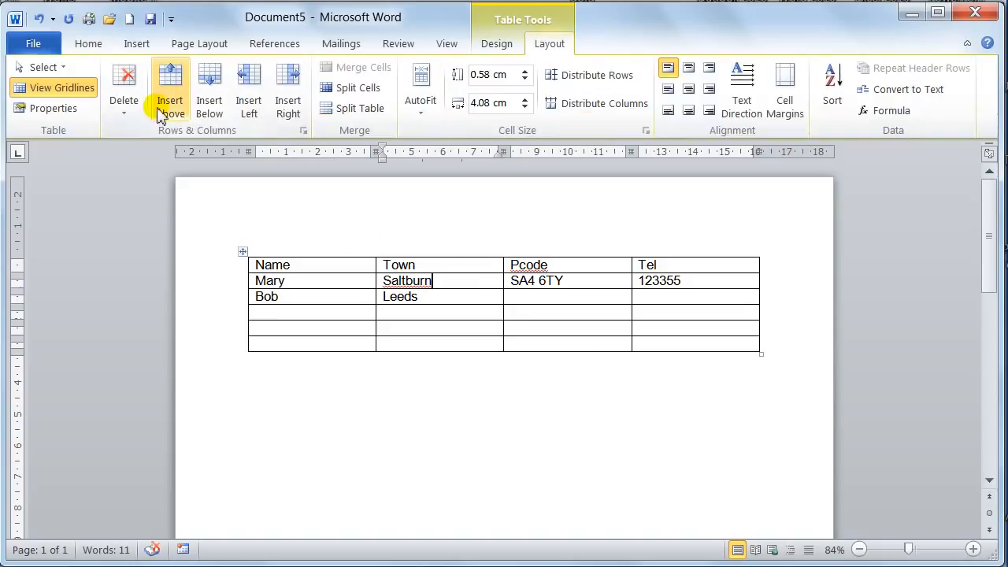
click(130, 114)
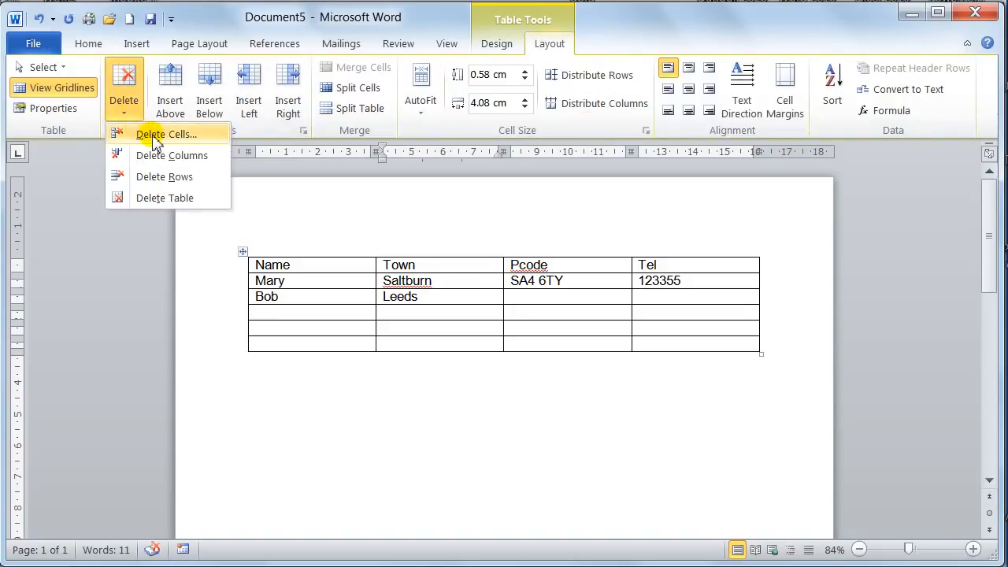
click(155, 136)
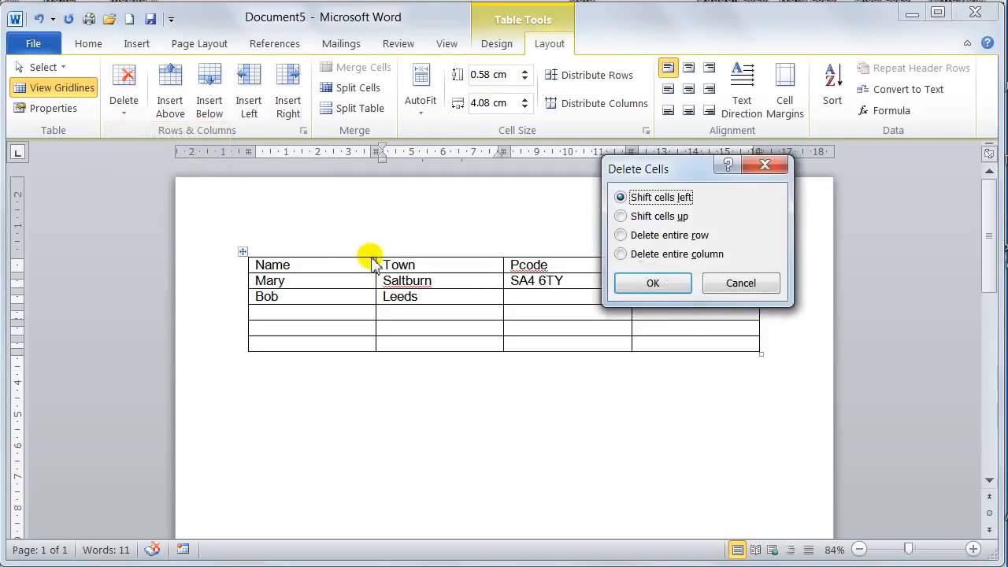
click(661, 217)
click(672, 285)
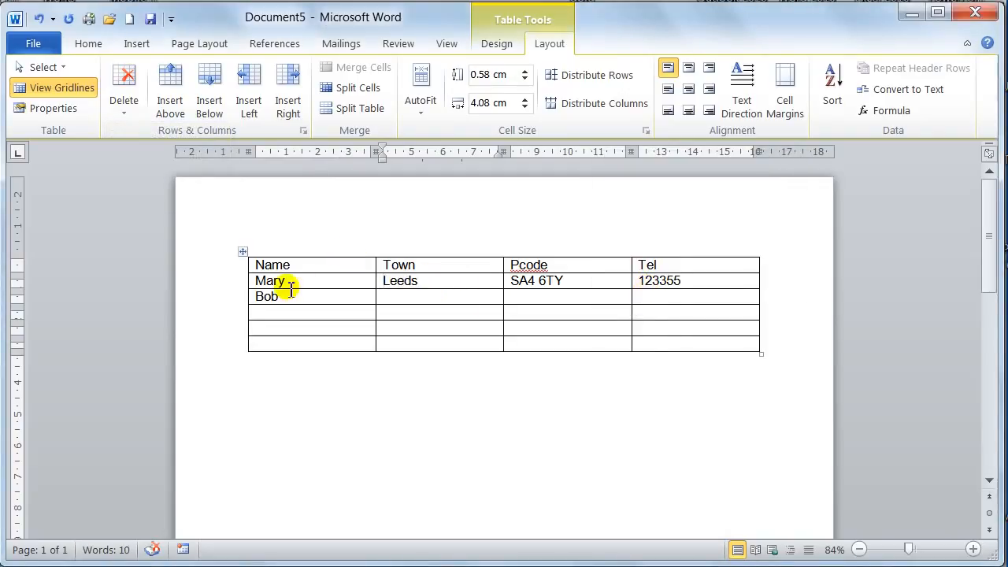